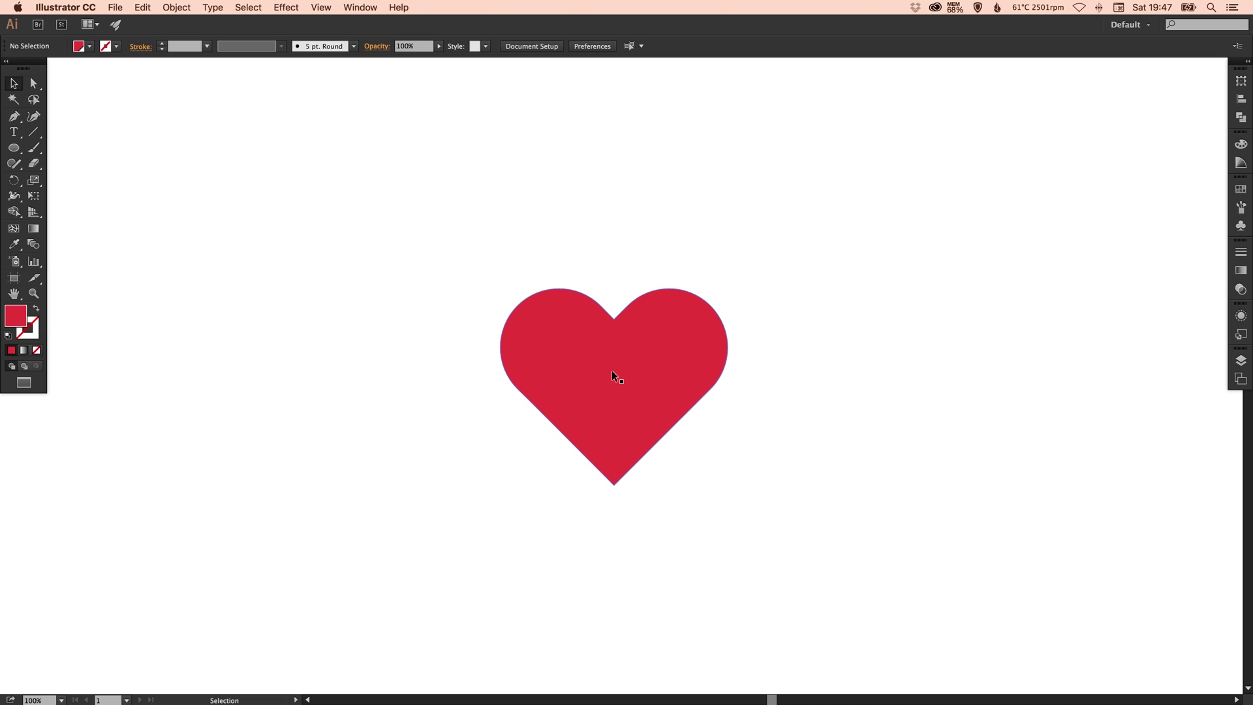
Select the red heart and show its Appearance panel: no stroke, red fill, default opacity
click(611, 372)
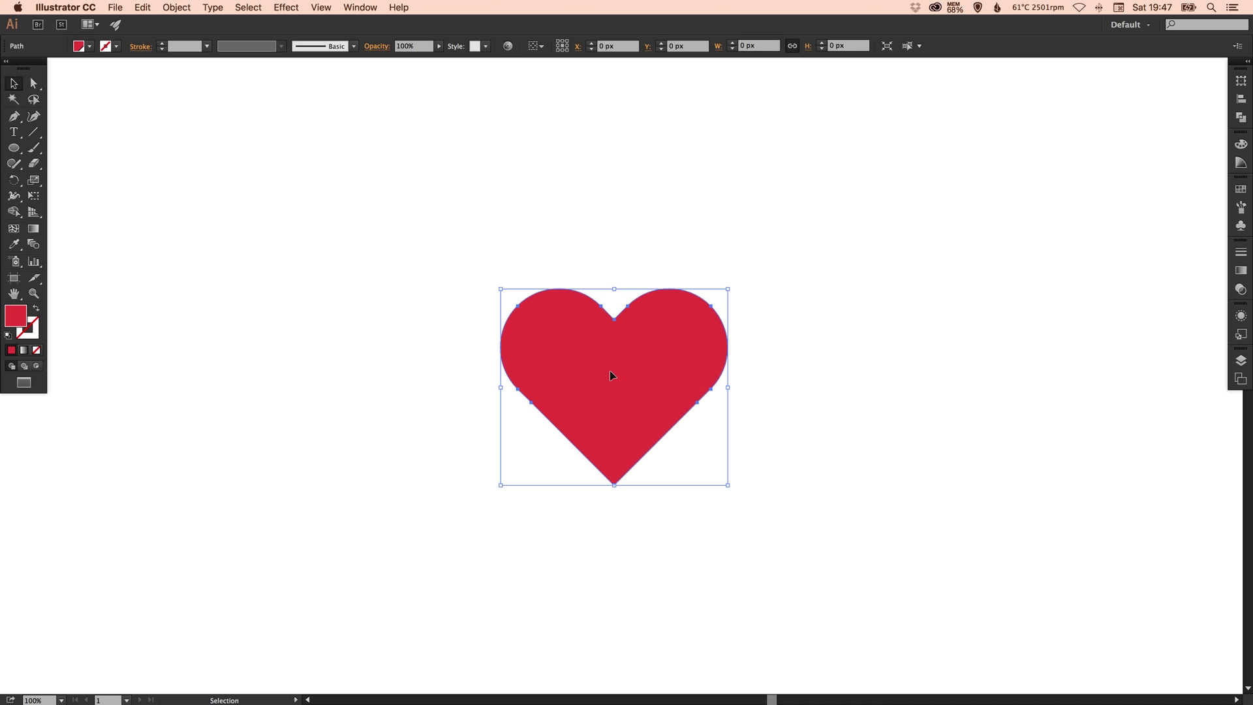
click(1240, 316)
click(1240, 317)
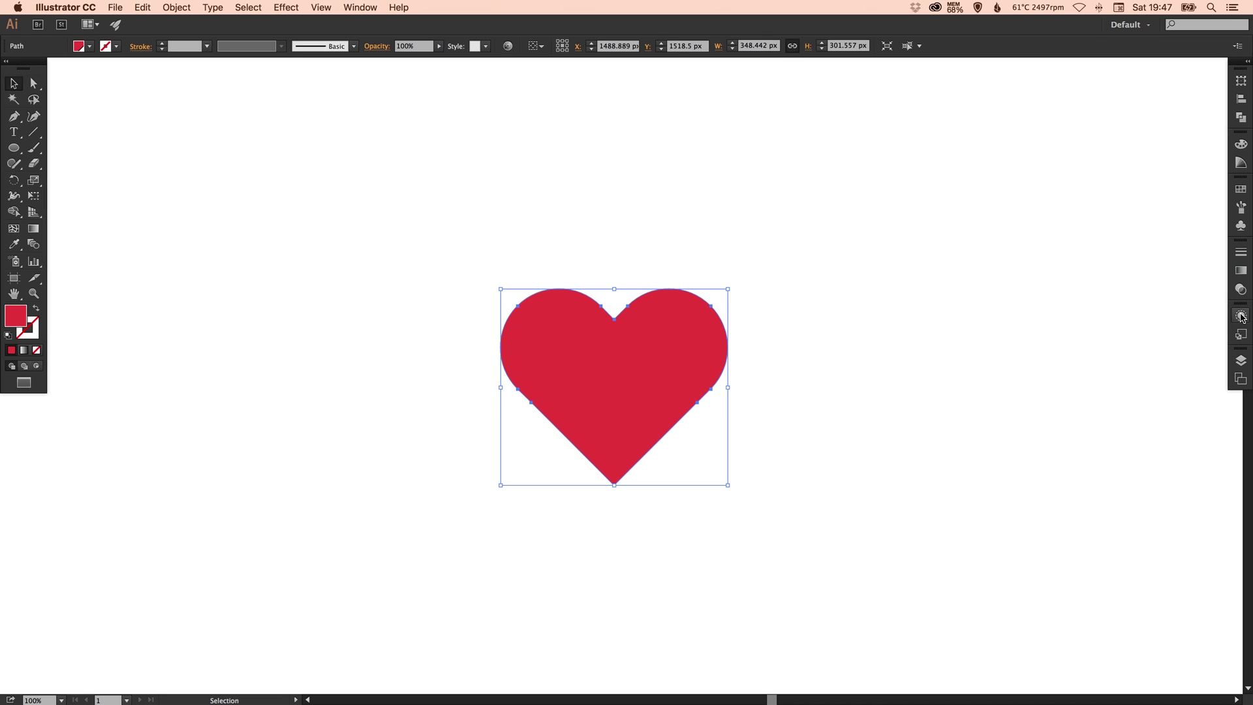
click(1240, 317)
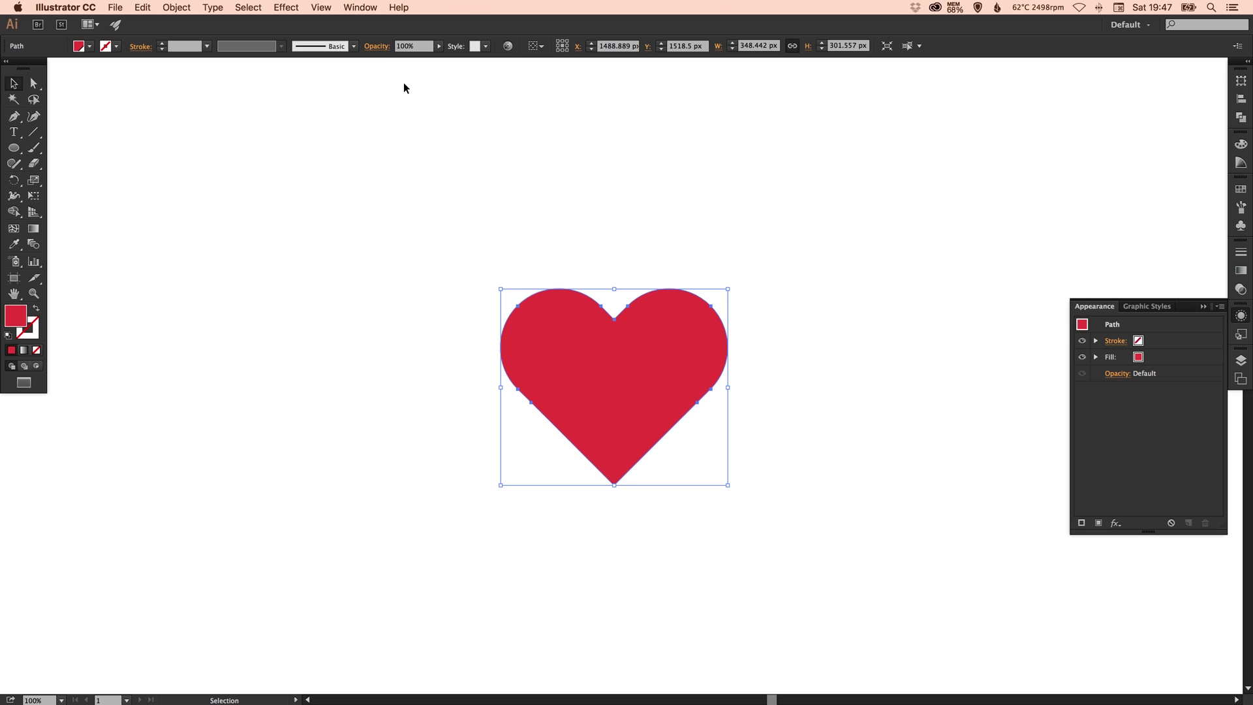
click(360, 8)
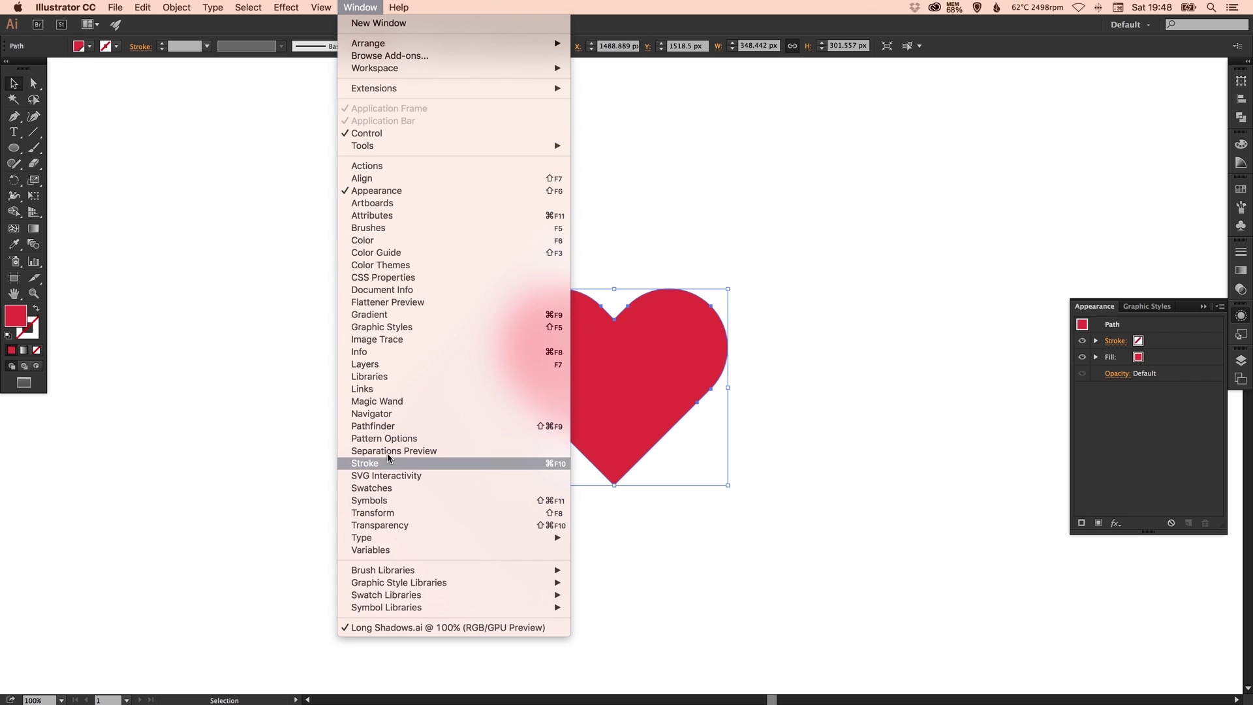
click(394, 191)
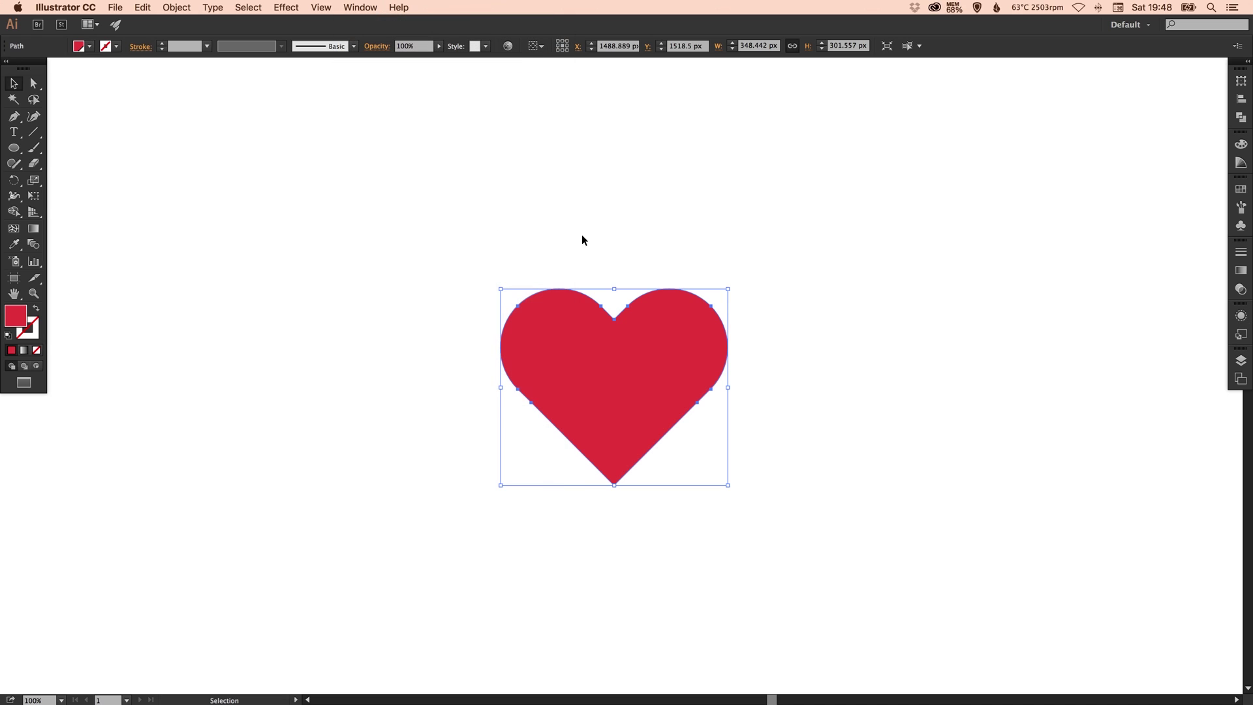
click(1241, 316)
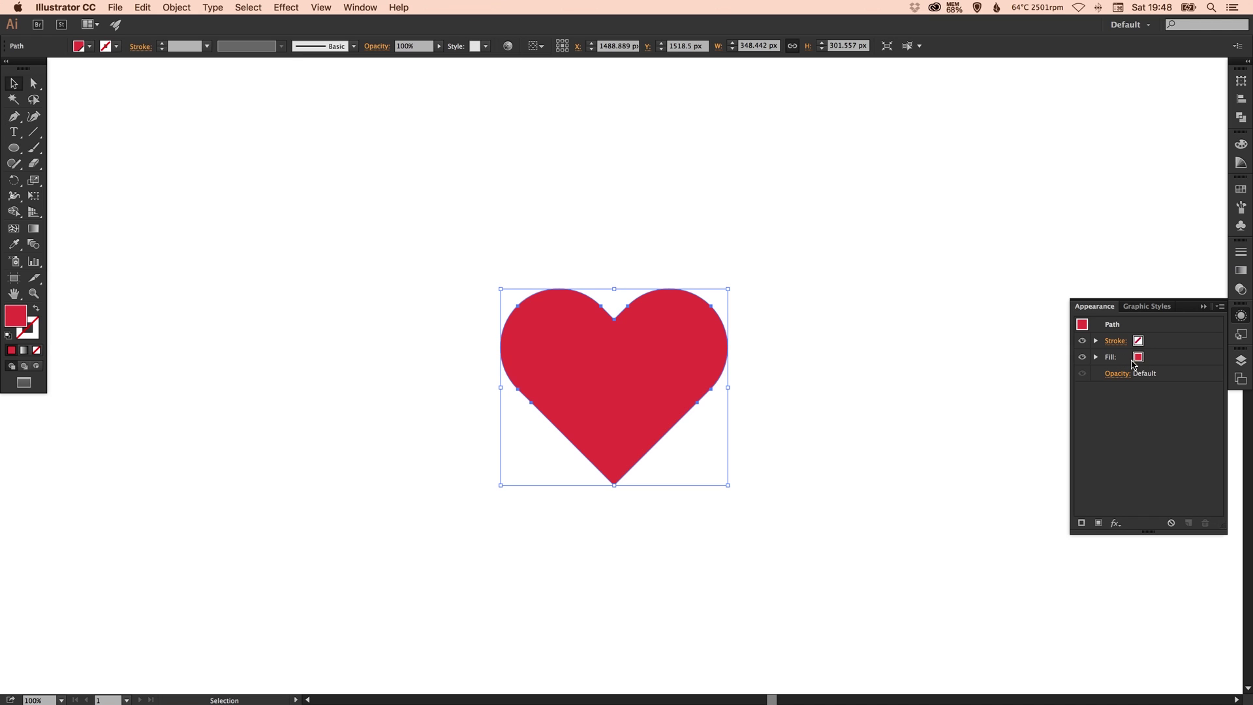
Add a second fill to the heart, move it beneath, and make it K=20 light grey
click(1100, 523)
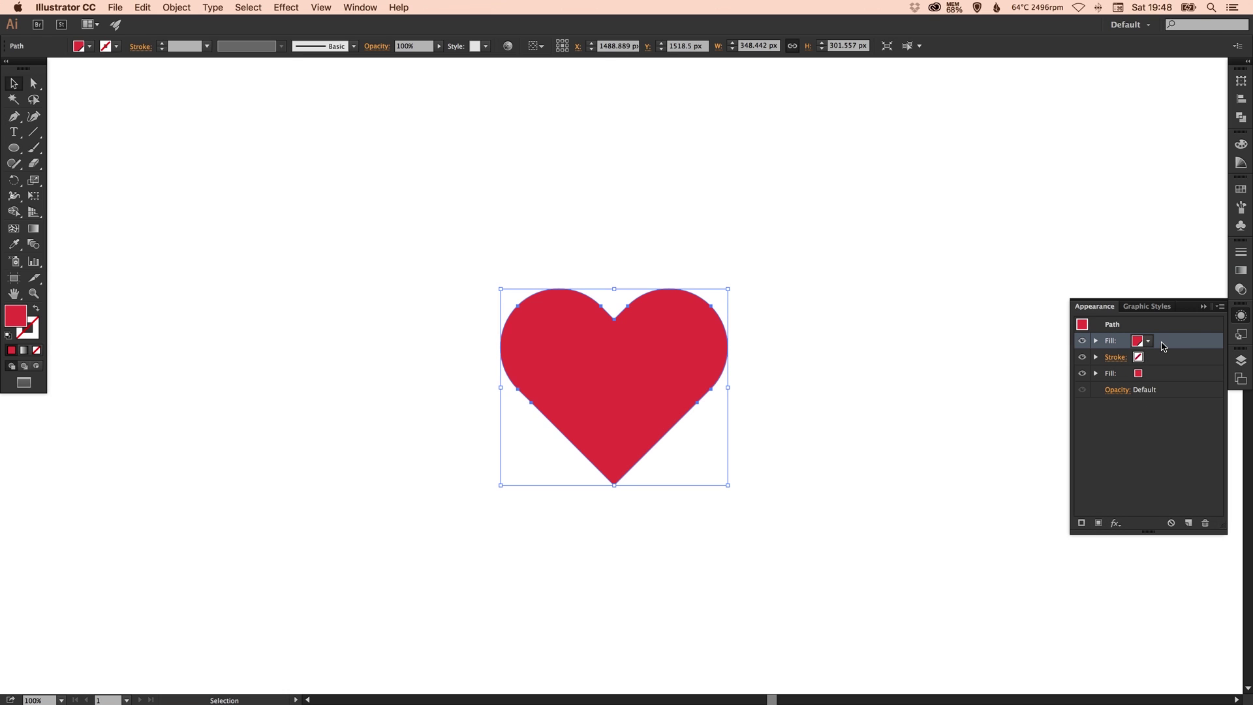
mouse_move(1162, 346)
mouse_down()
mouse_move(1160, 382)
mouse_move(1147, 381)
mouse_up()
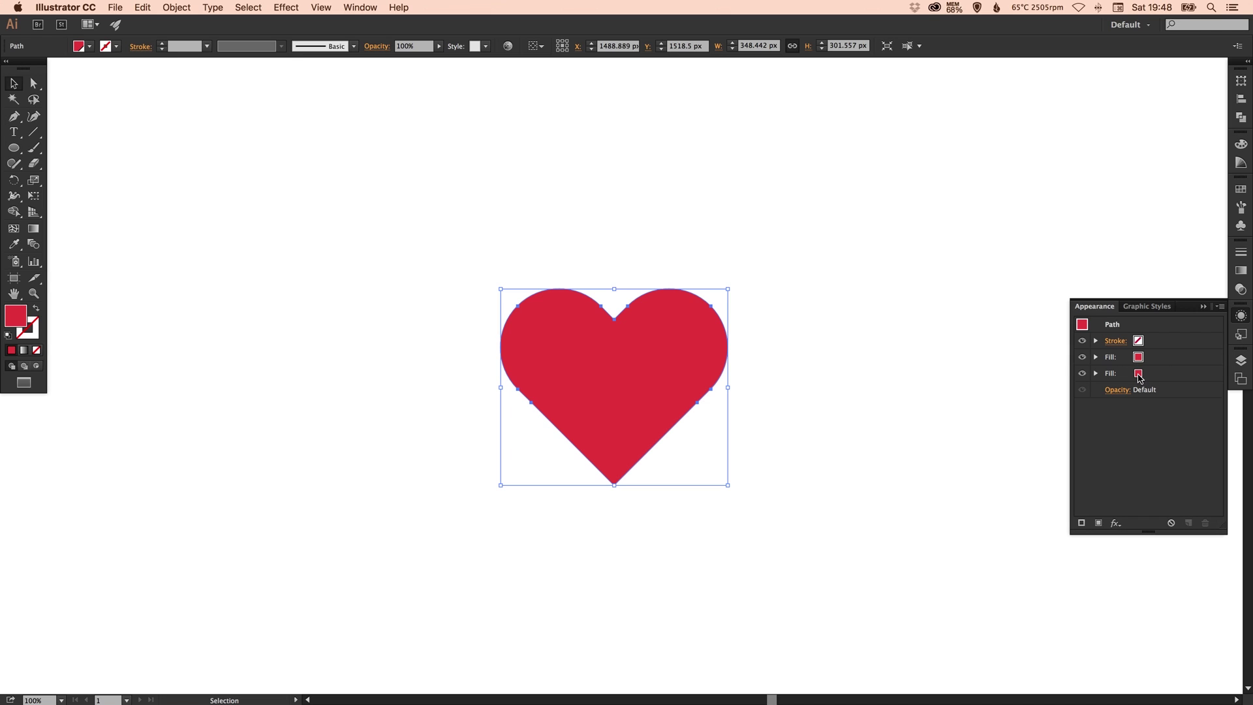
click(1139, 374)
click(1139, 374)
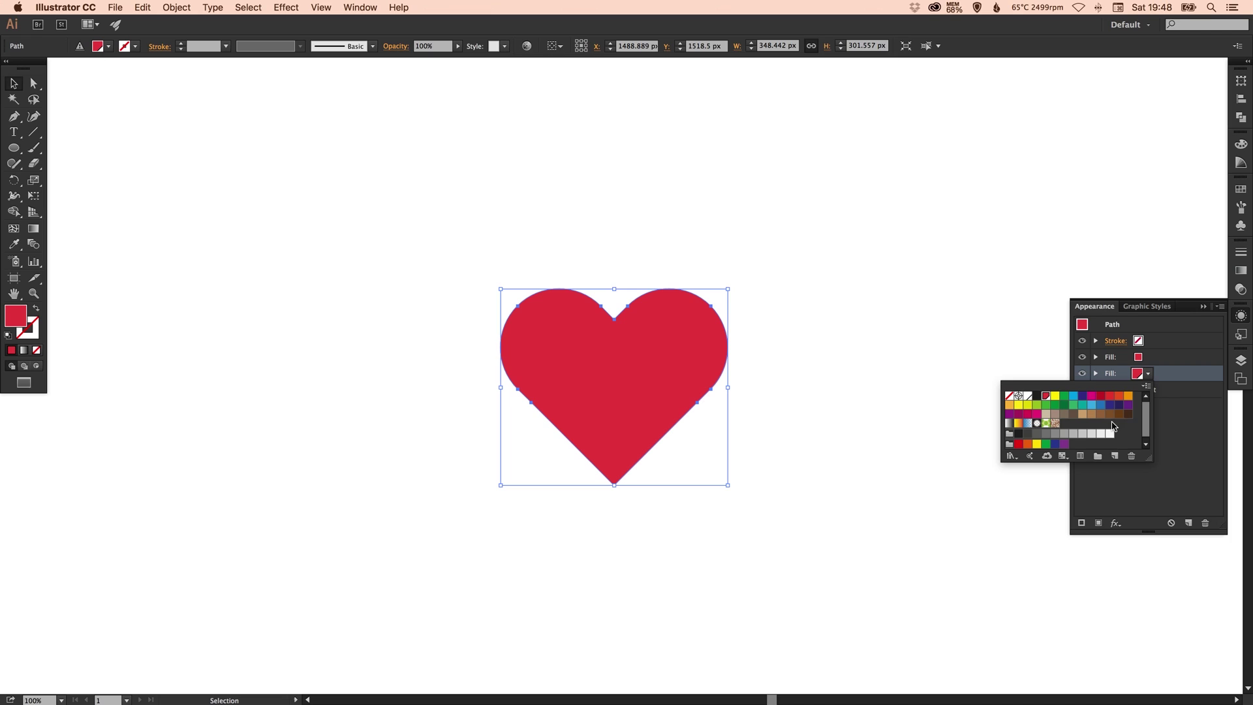
click(1093, 435)
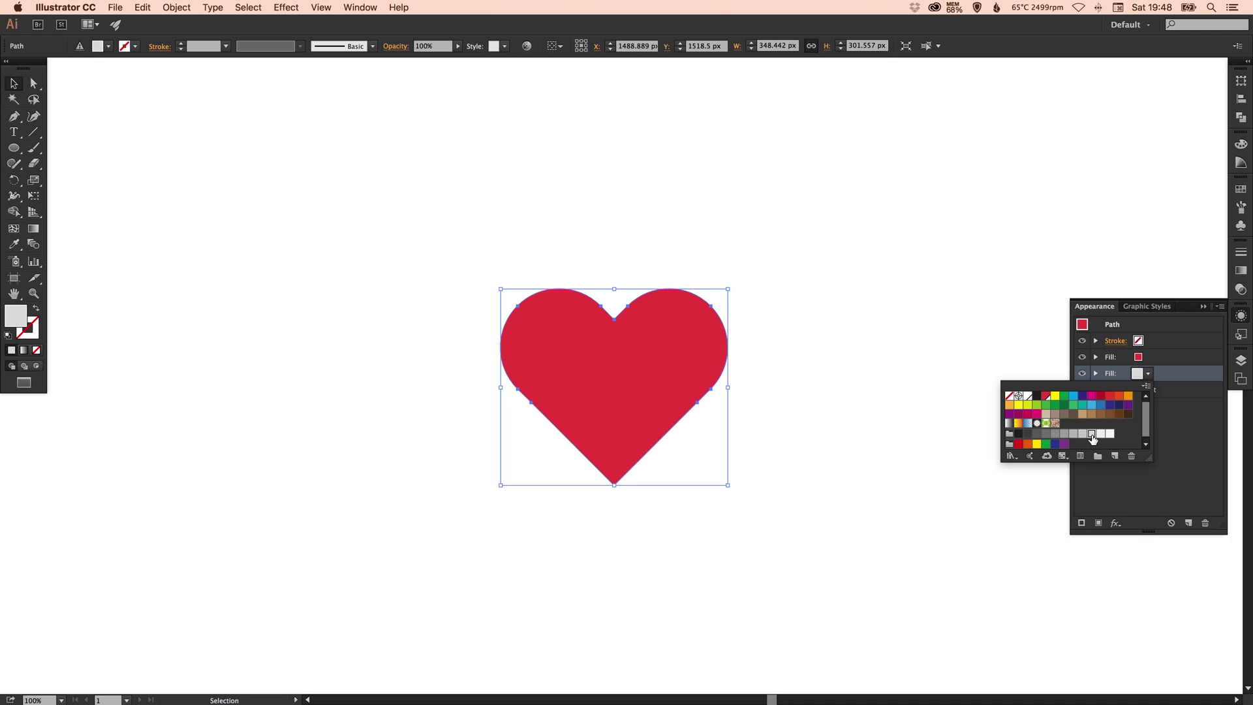
click(1173, 416)
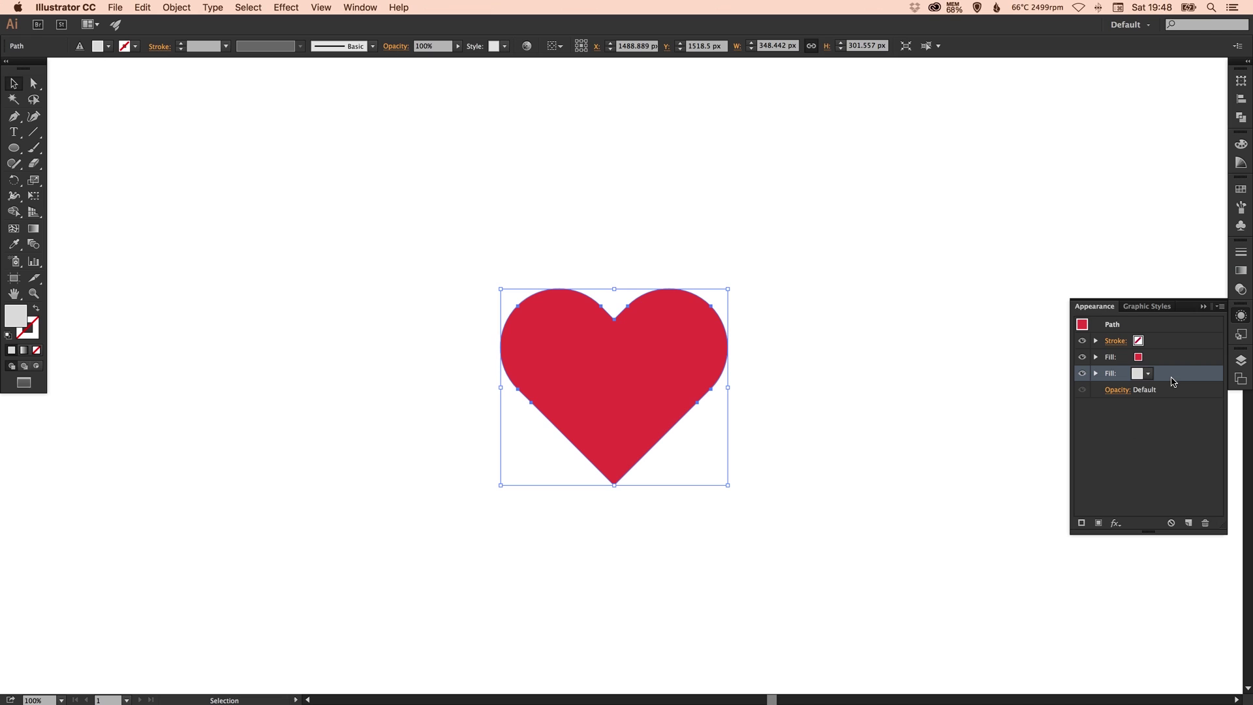
Apply a Transform effect moving 0.5 px horizontally and vertically, Transform Patterns off, preview on
click(286, 8)
mouse_move(342, 130)
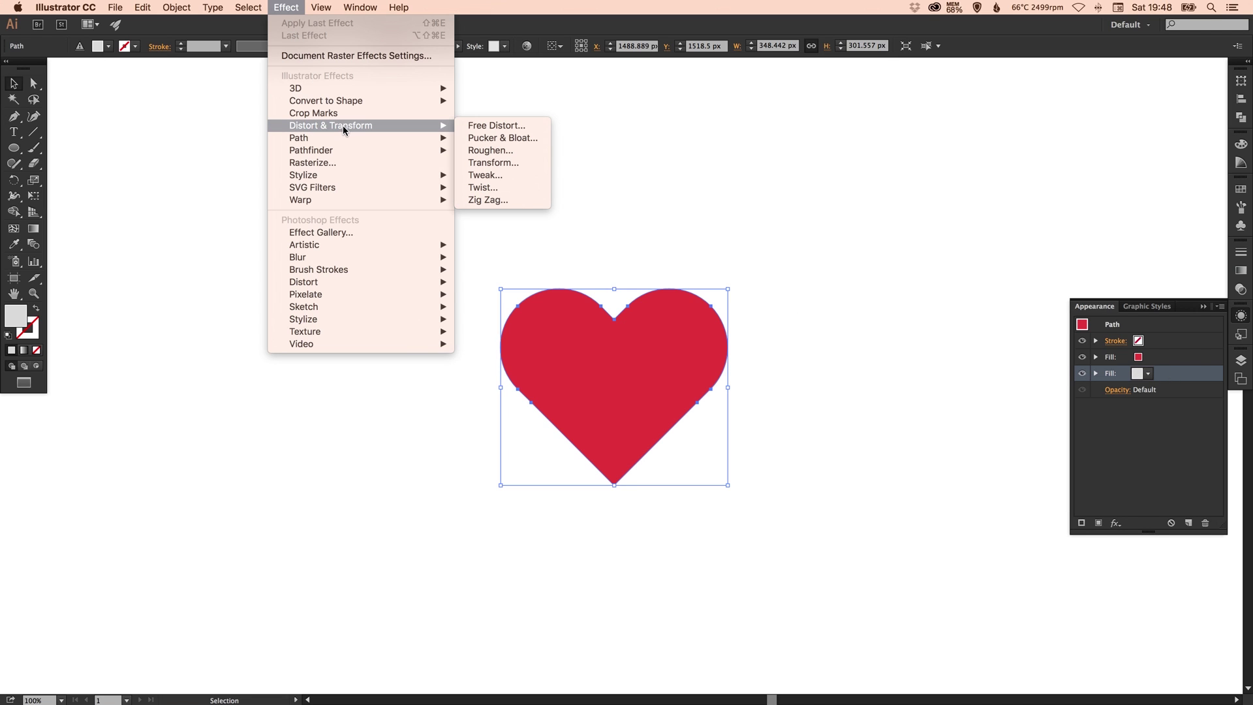
click(501, 163)
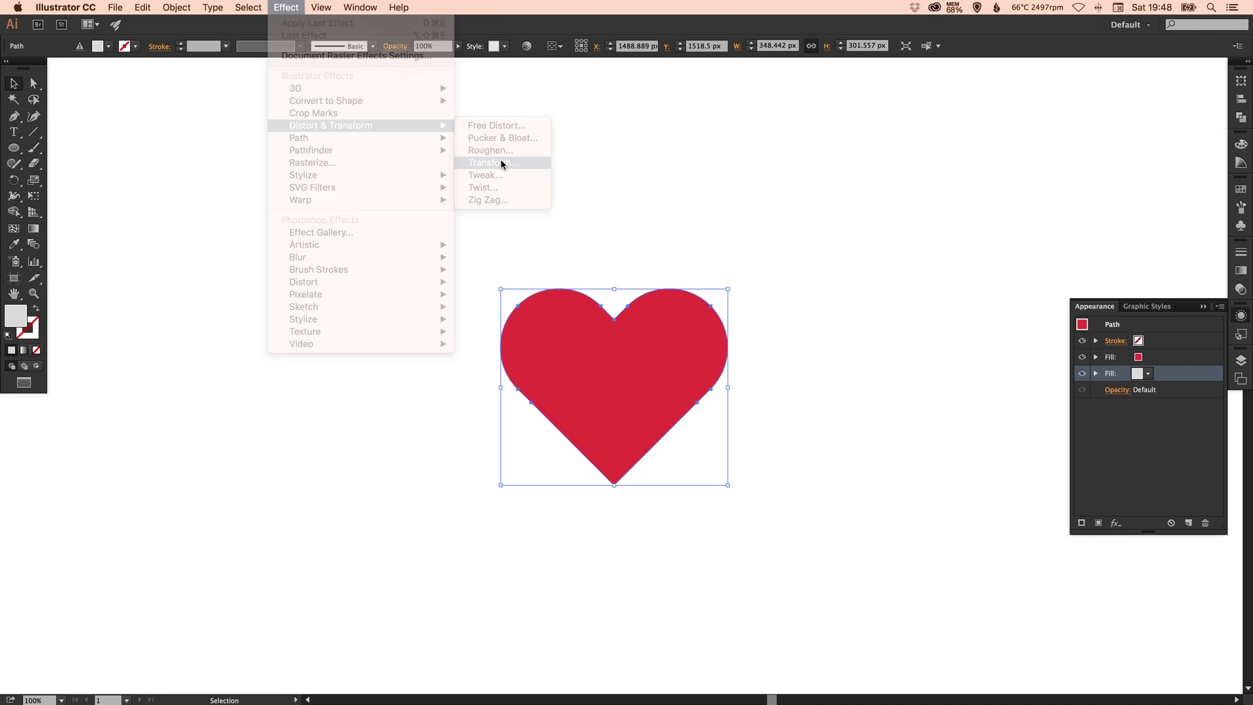
drag(209, 52, 239, 44)
click(223, 159)
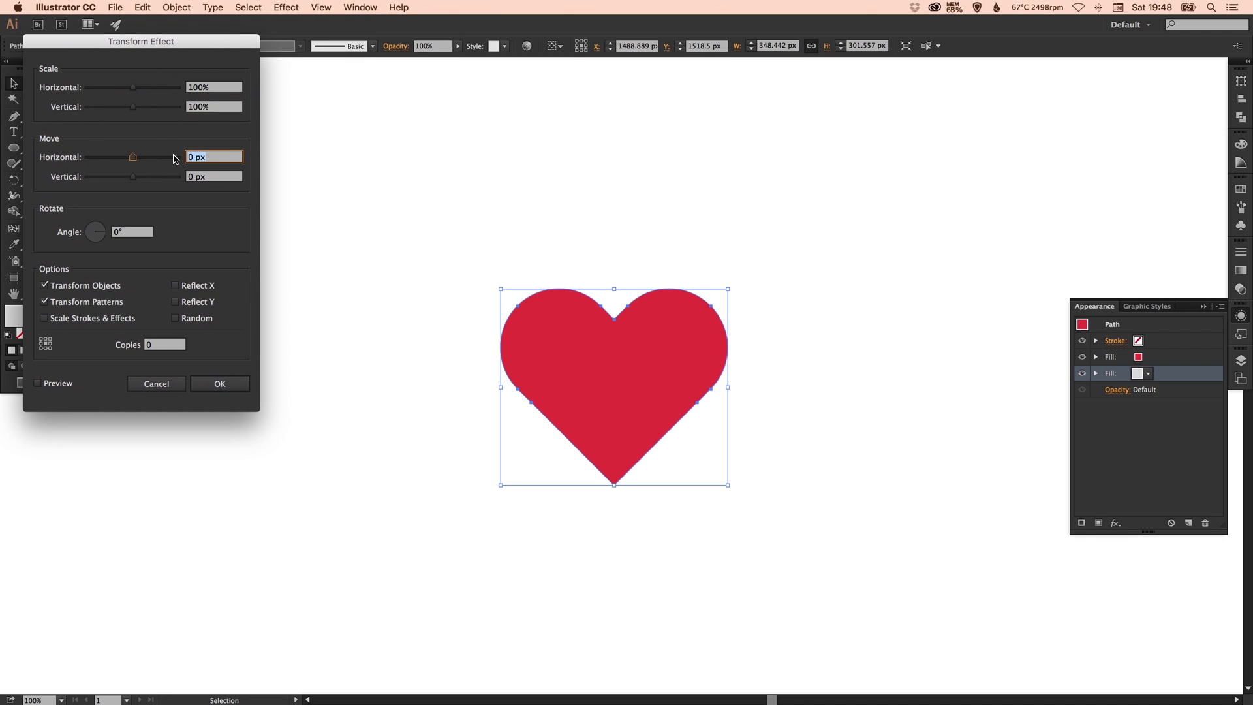
text(0)
key(Tab)
text(0.5)
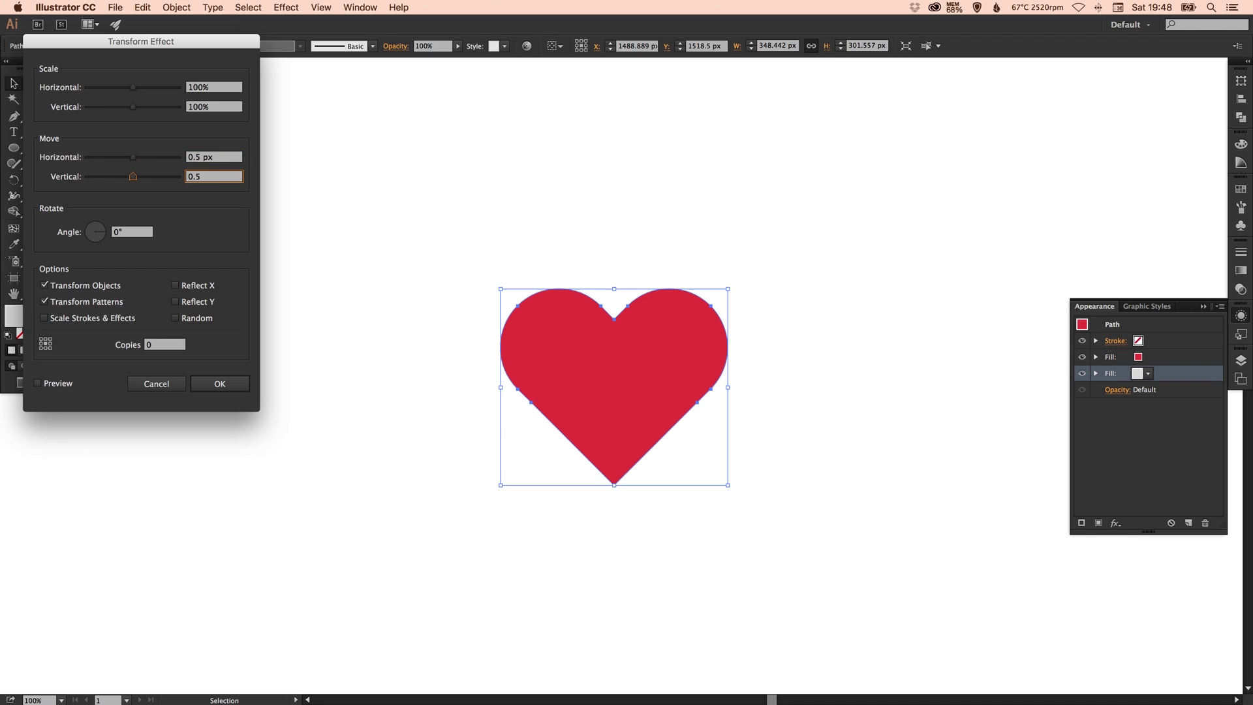
click(59, 302)
click(55, 388)
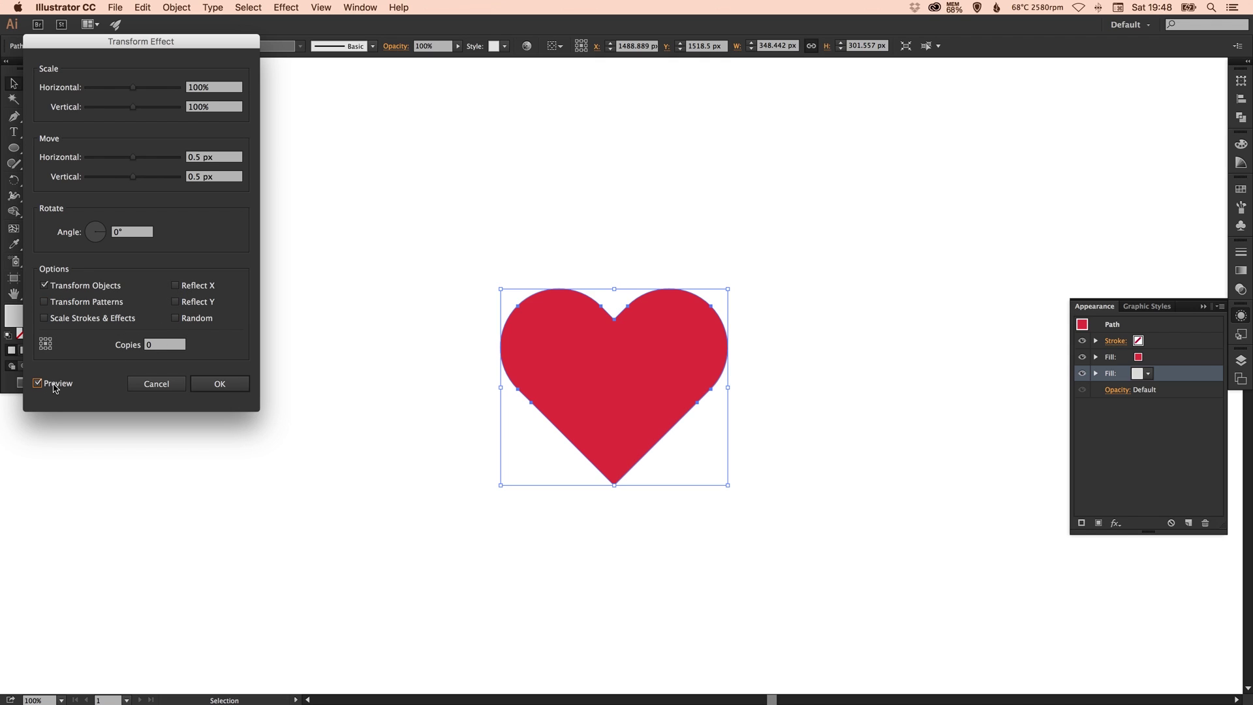
Raise the Transform copies from 200 to 400, then apply with 600 copies
click(146, 345)
text(200)
key(Tab)
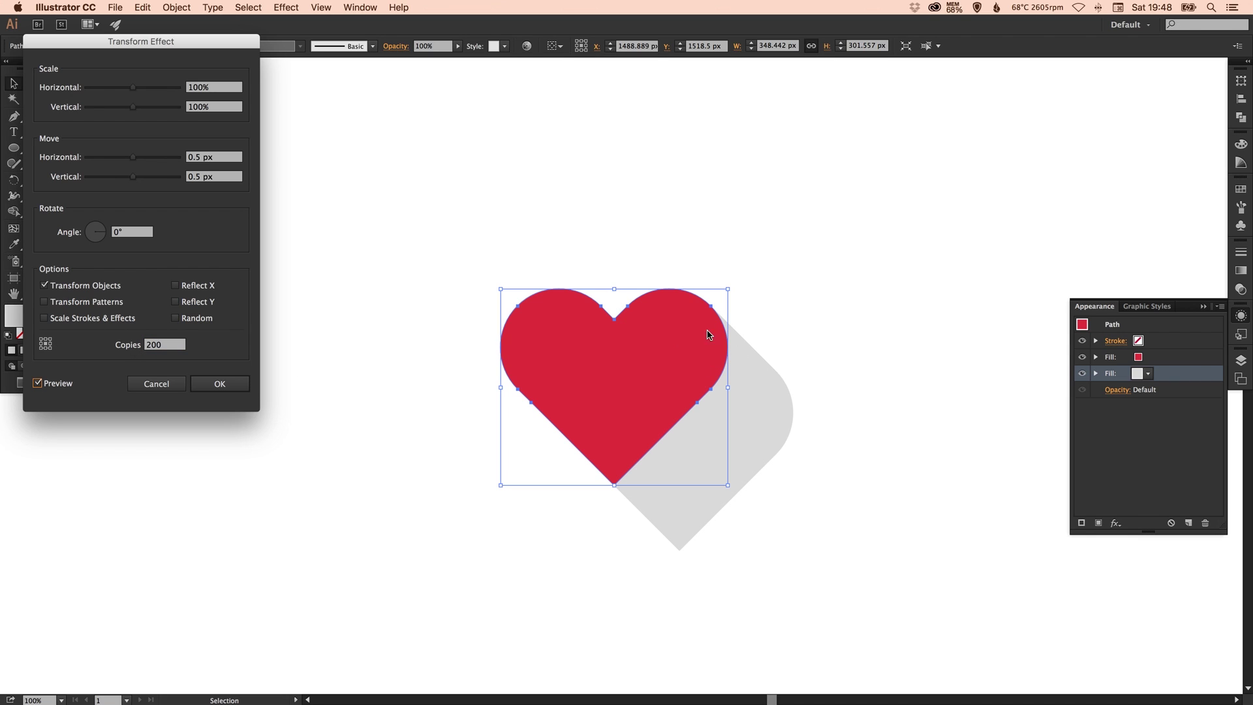
double_click(158, 347)
text(400)
key(Tab)
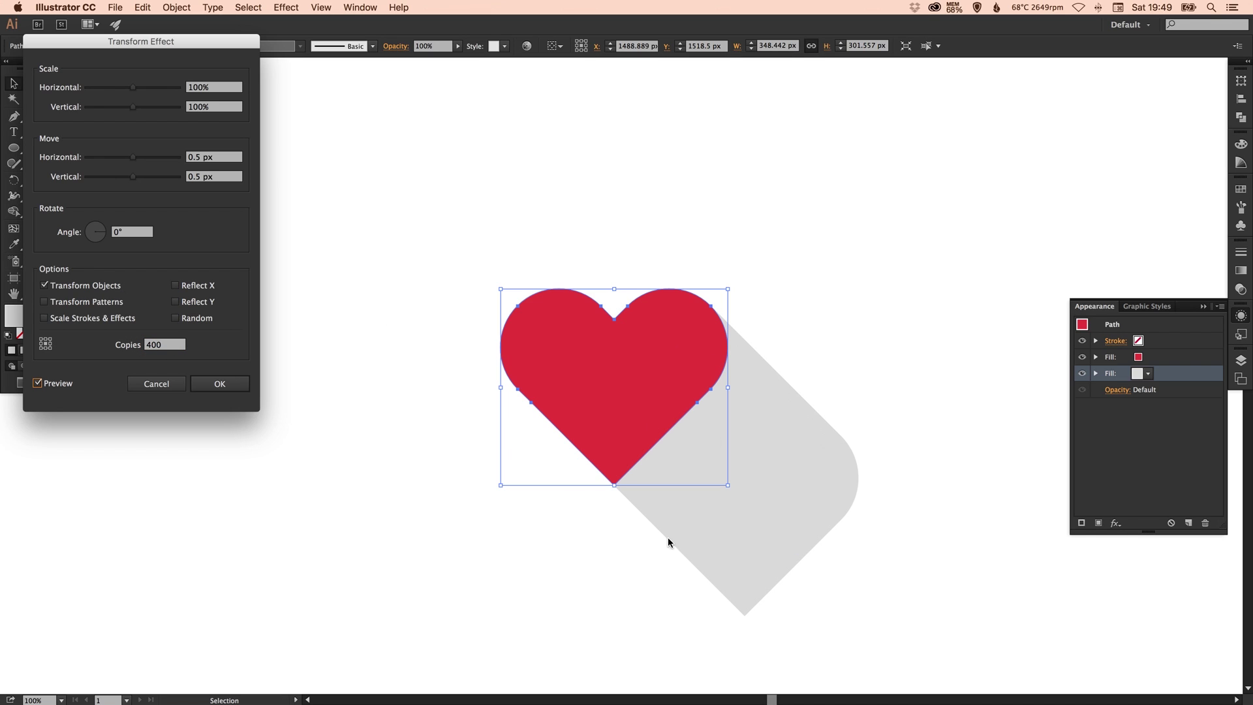
double_click(173, 346)
text(60)
key(Return)
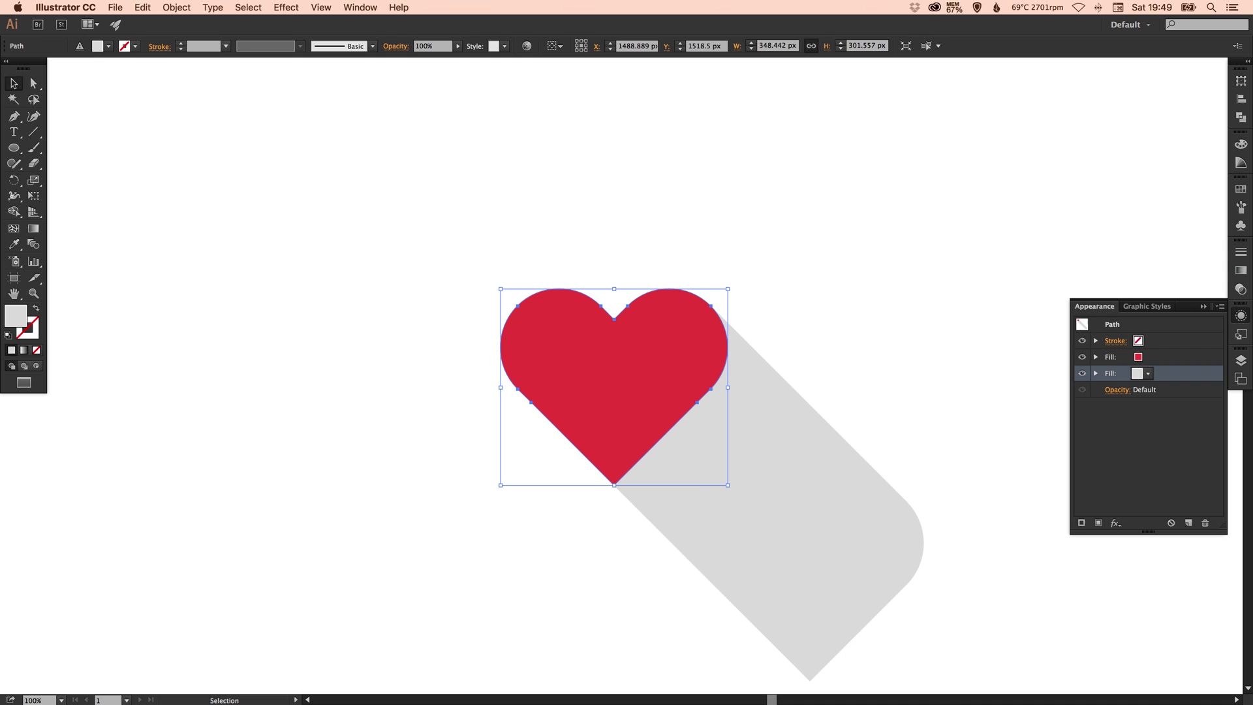
Reselect the heart and set its grey shadow fill to Multiply blending at 100% opacity
click(825, 322)
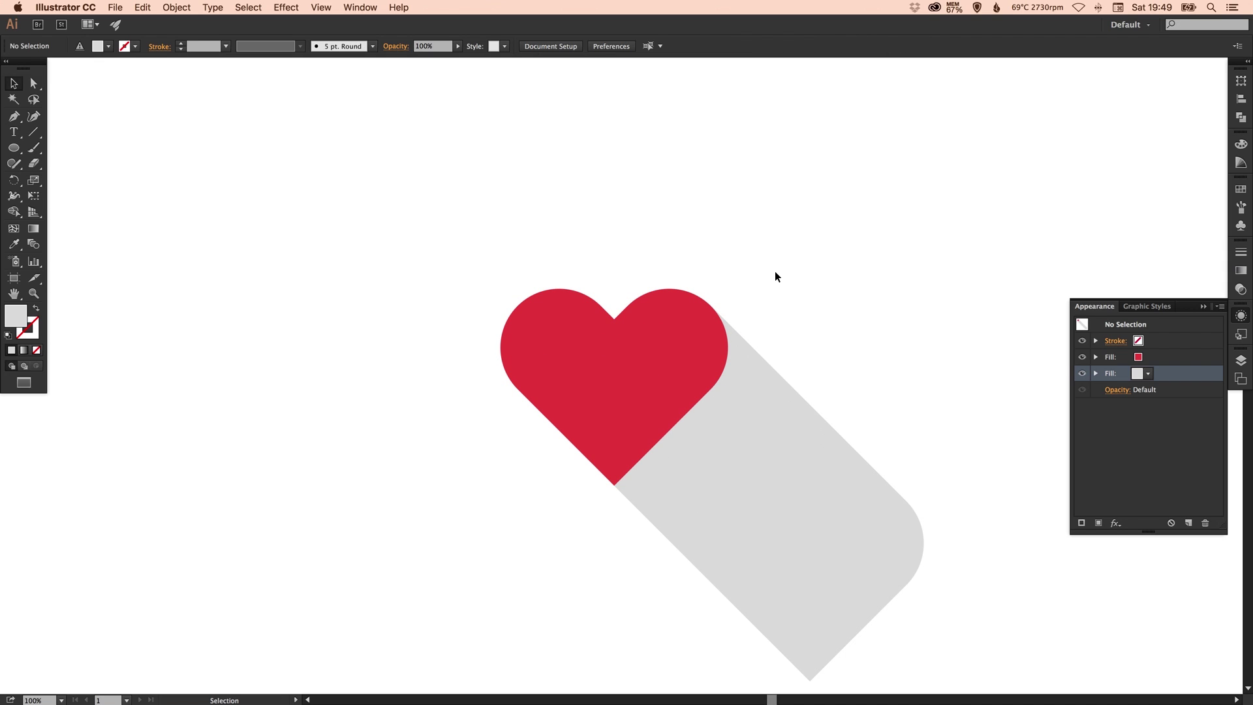
click(697, 346)
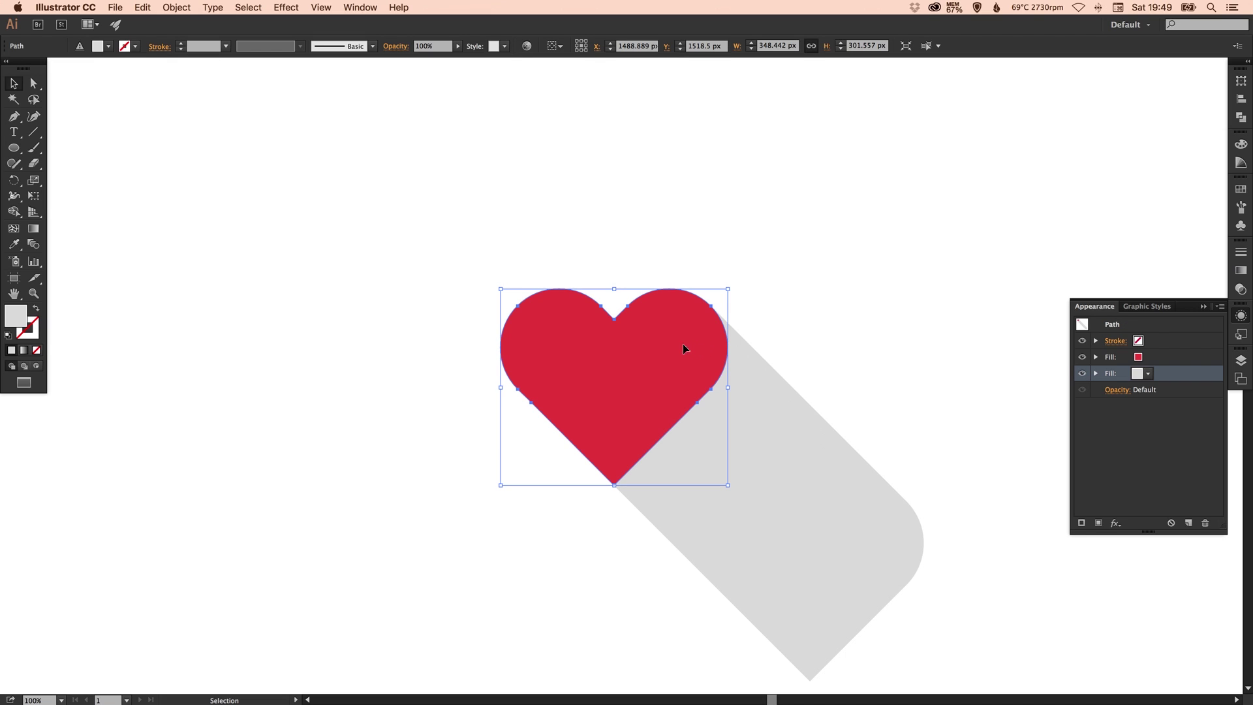
mouse_move(681, 354)
mouse_down()
mouse_move(474, 310)
mouse_move(581, 255)
mouse_move(671, 350)
mouse_move(668, 367)
mouse_up()
click(1096, 374)
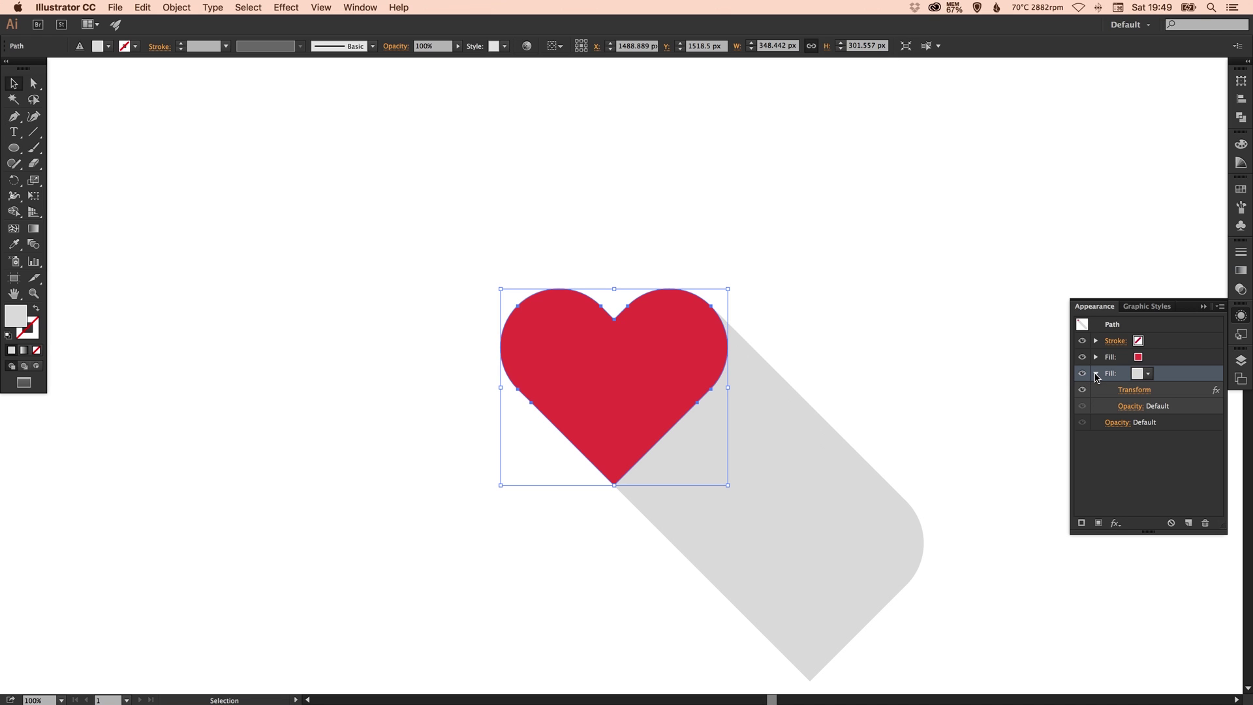
click(1132, 407)
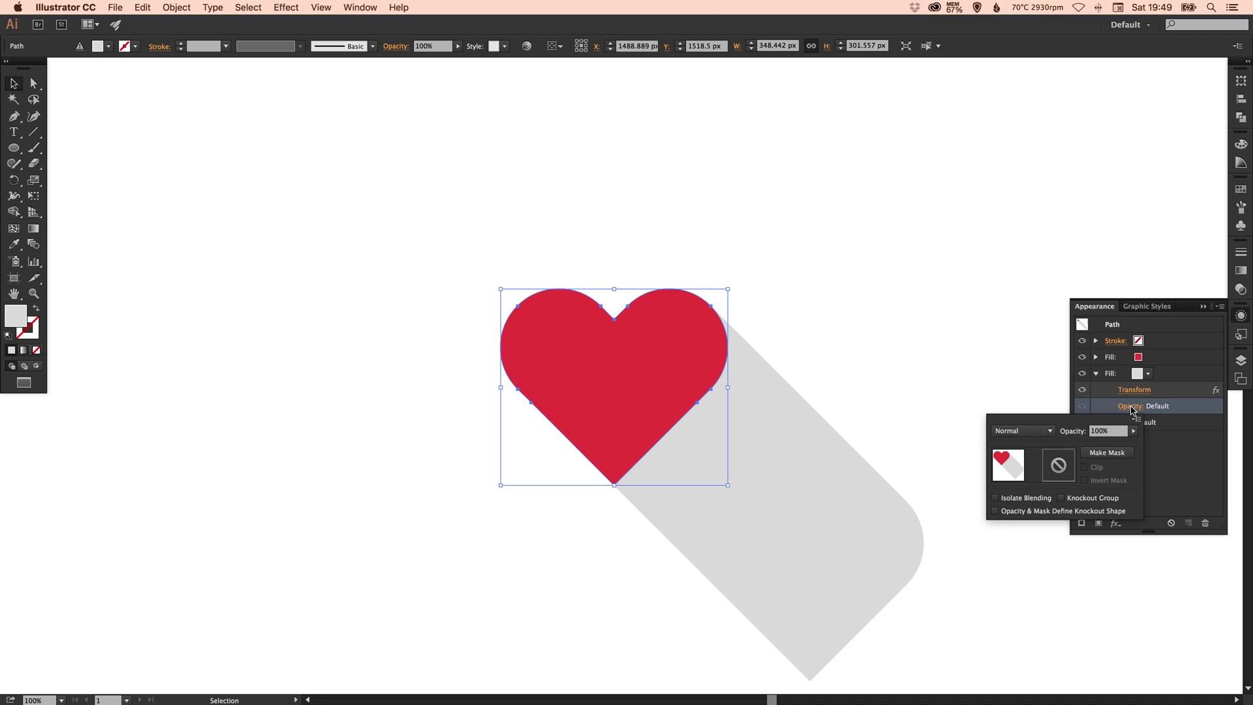
click(1050, 432)
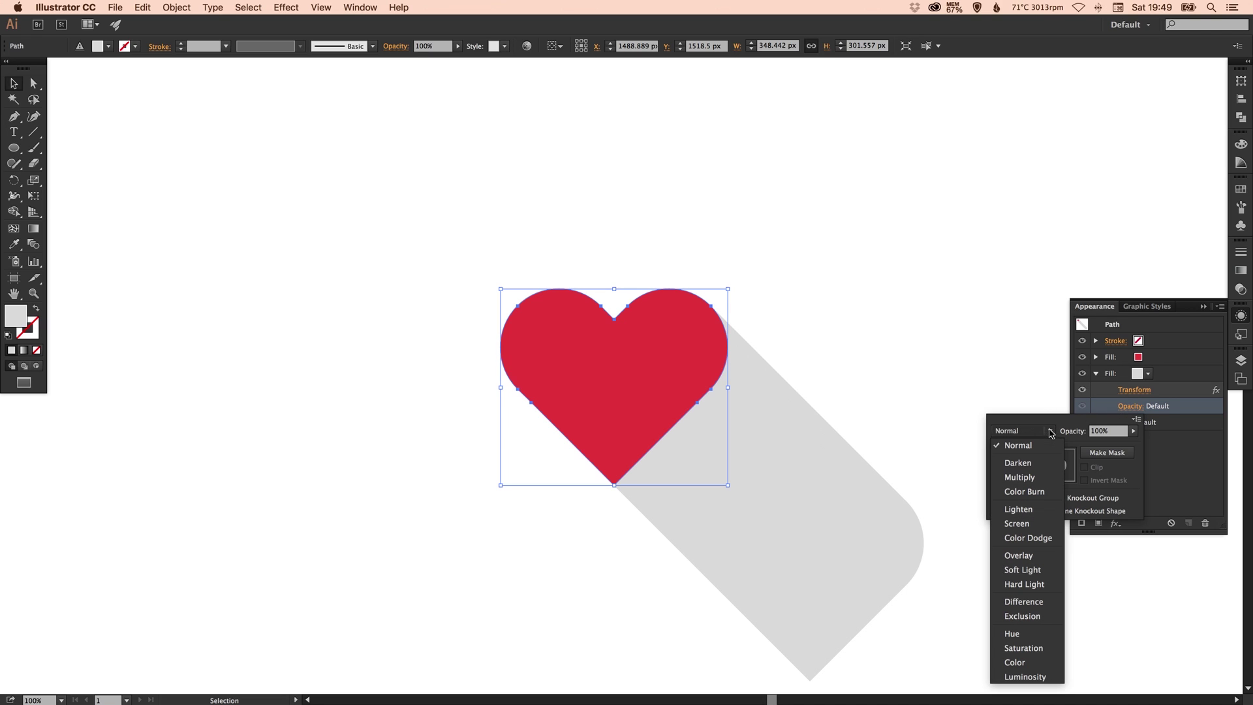
click(1019, 477)
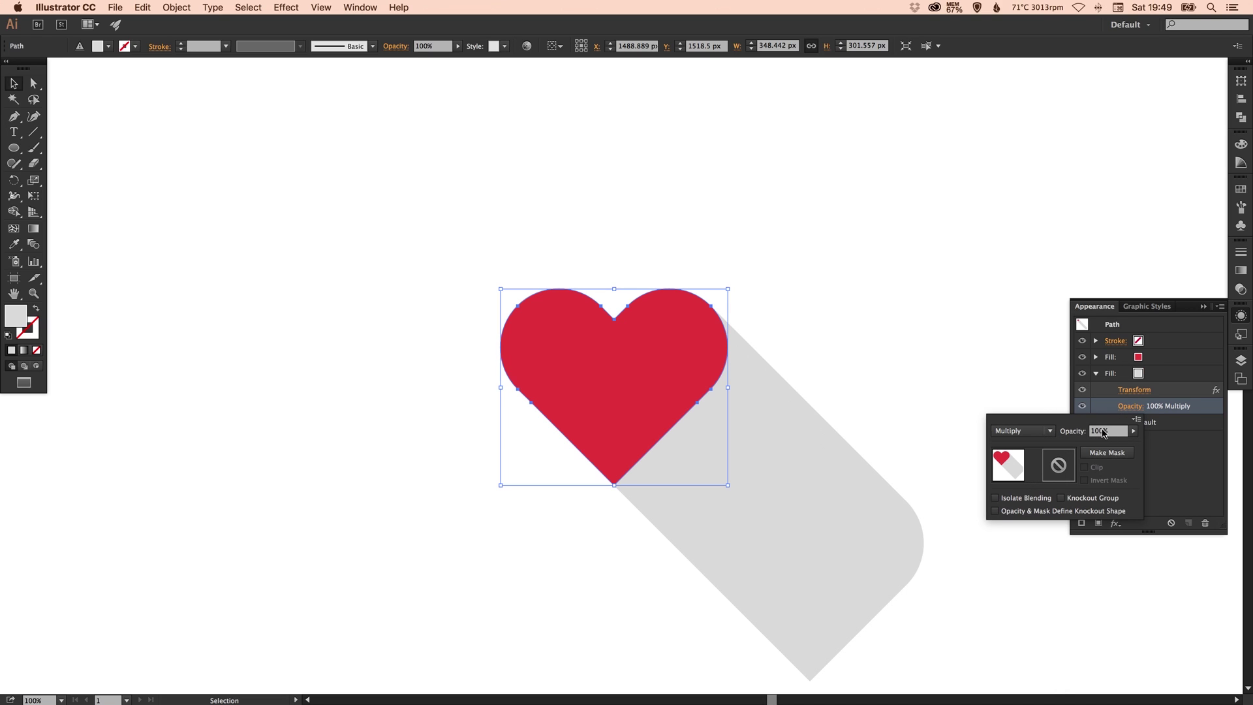
click(1170, 449)
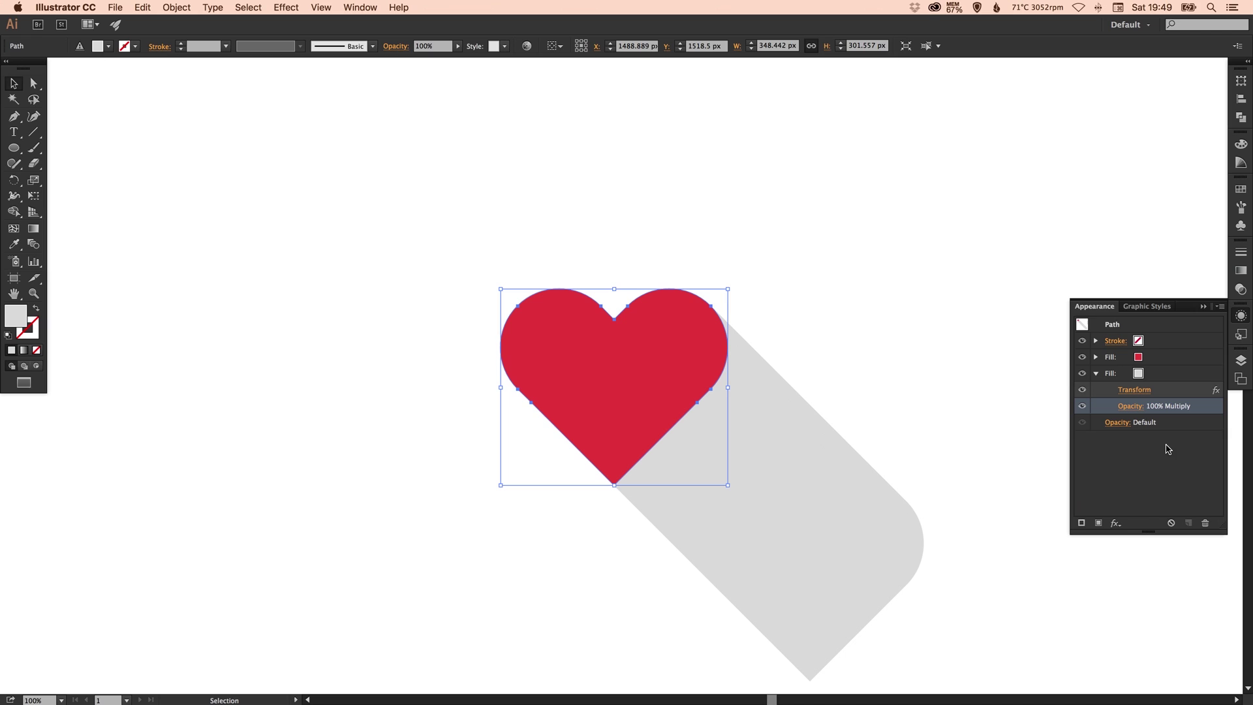
Draw a 545 px circle, fill it blue, and move it over the heart
click(17, 148)
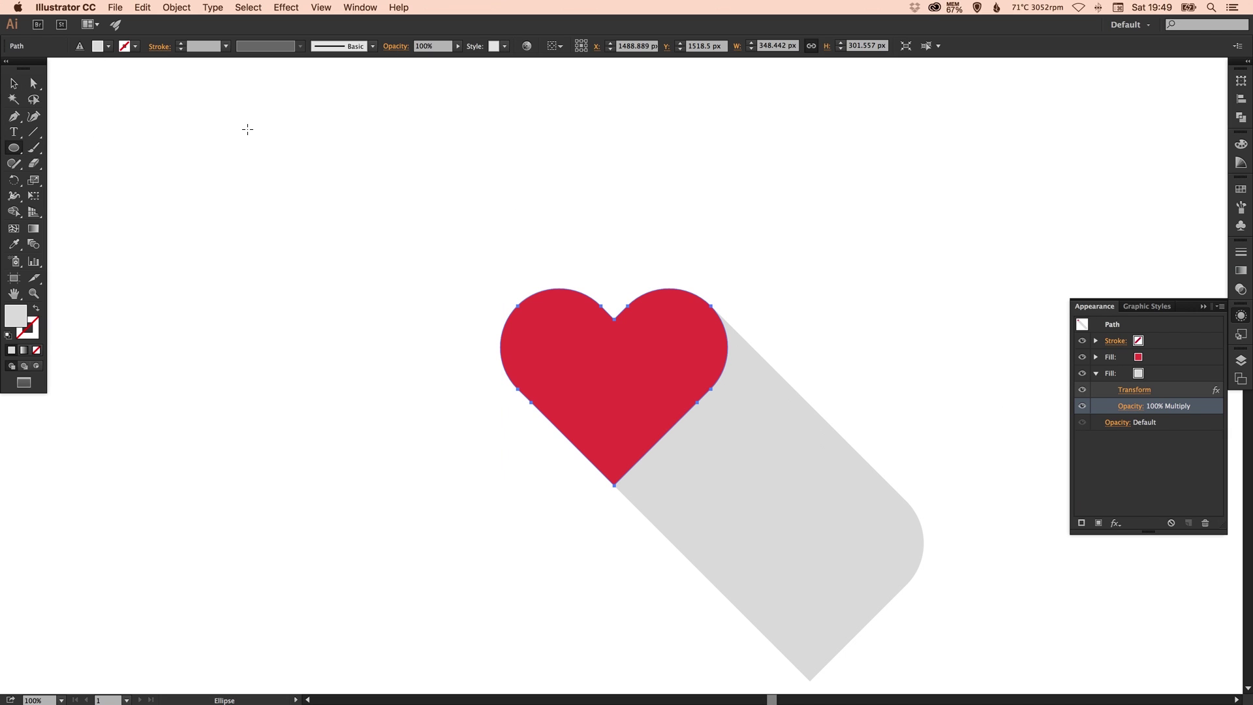
drag(211, 118, 567, 473)
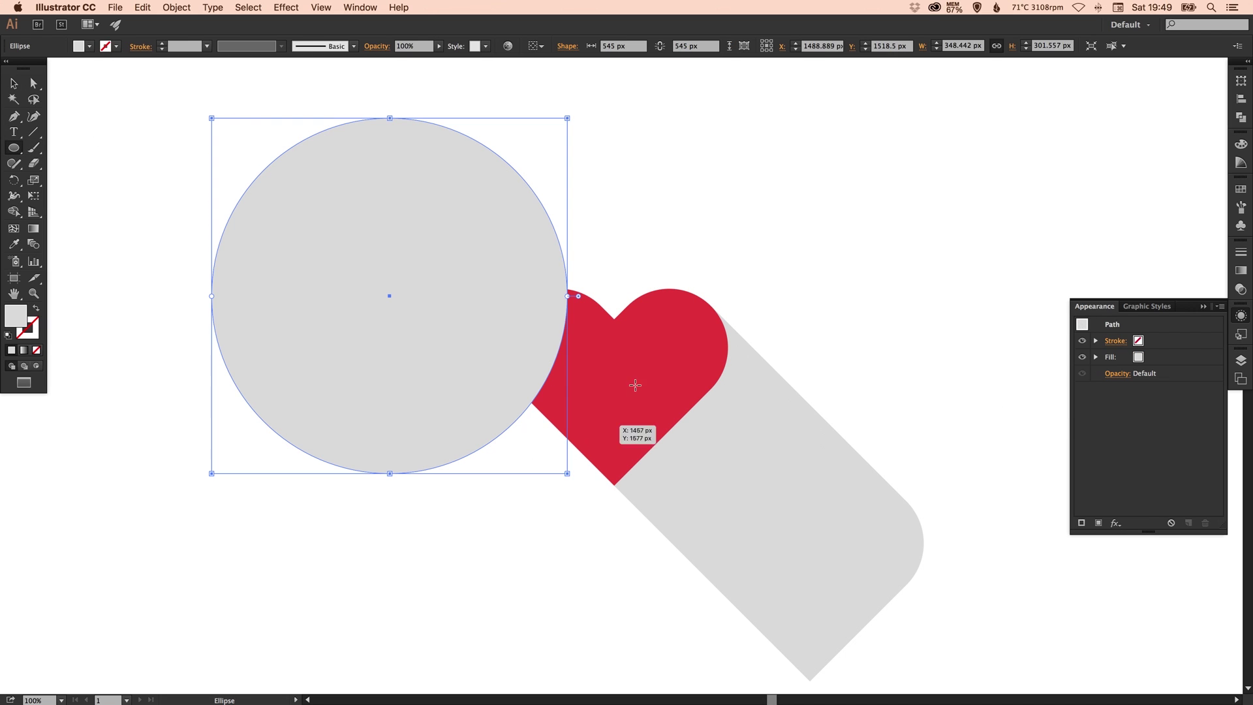
key(v)
click(1242, 189)
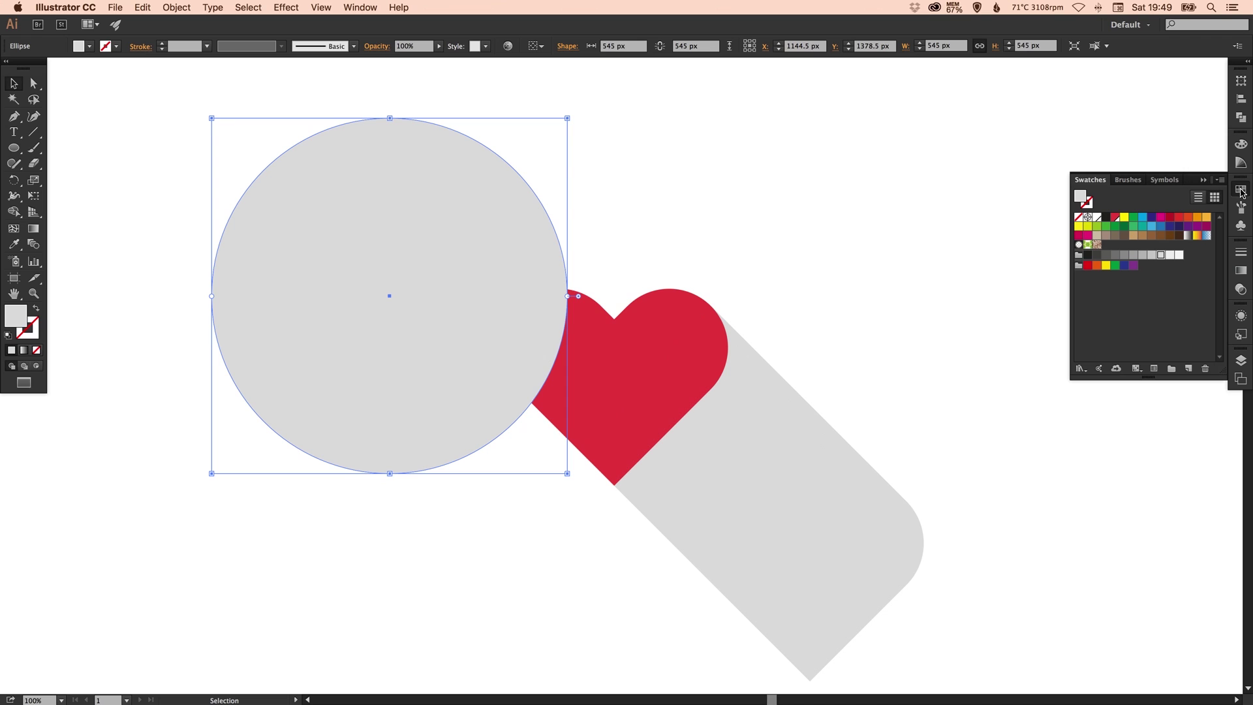
click(1144, 217)
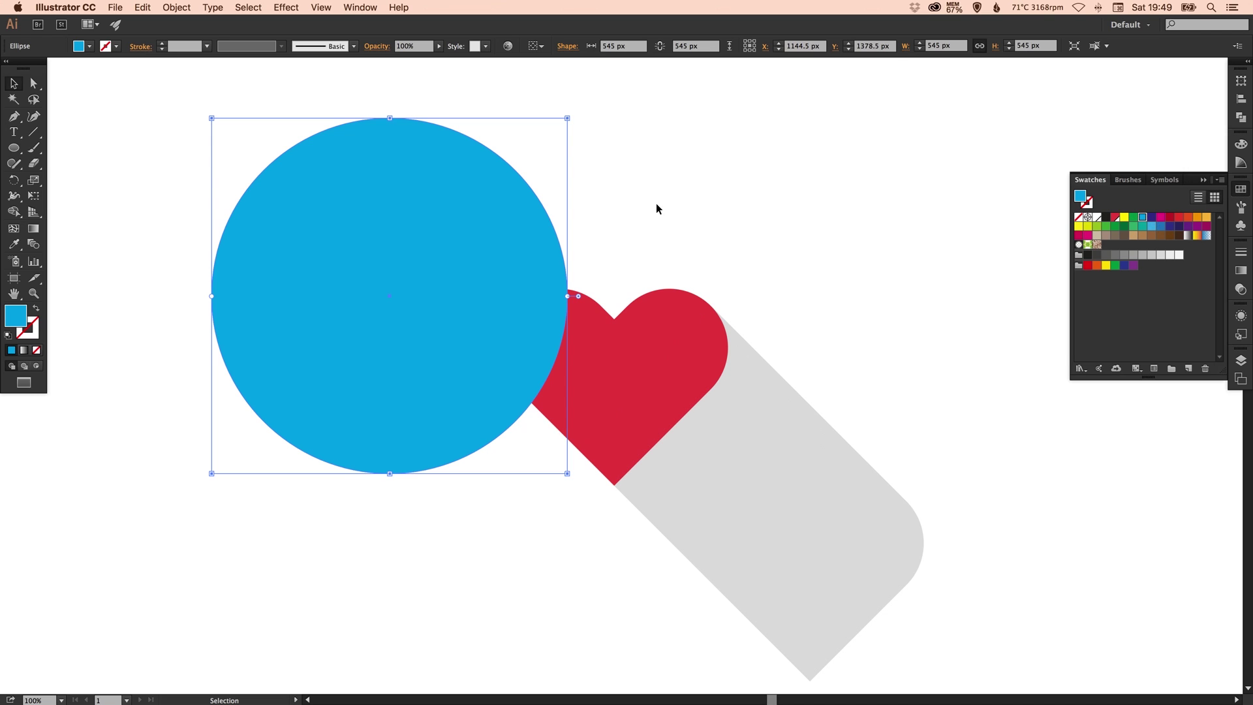
drag(444, 231, 672, 303)
Send the circle to back, vertically centre it with the heart, and nudge the heart down
click(189, 9)
mouse_move(196, 36)
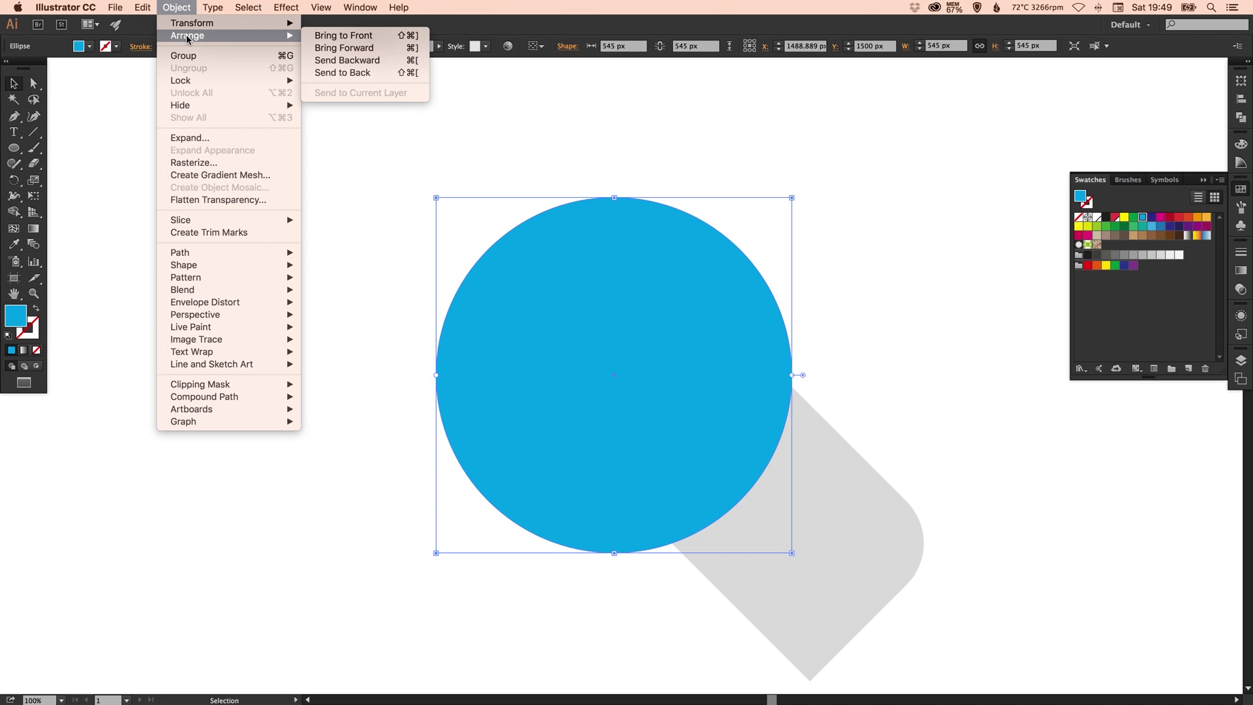
click(343, 73)
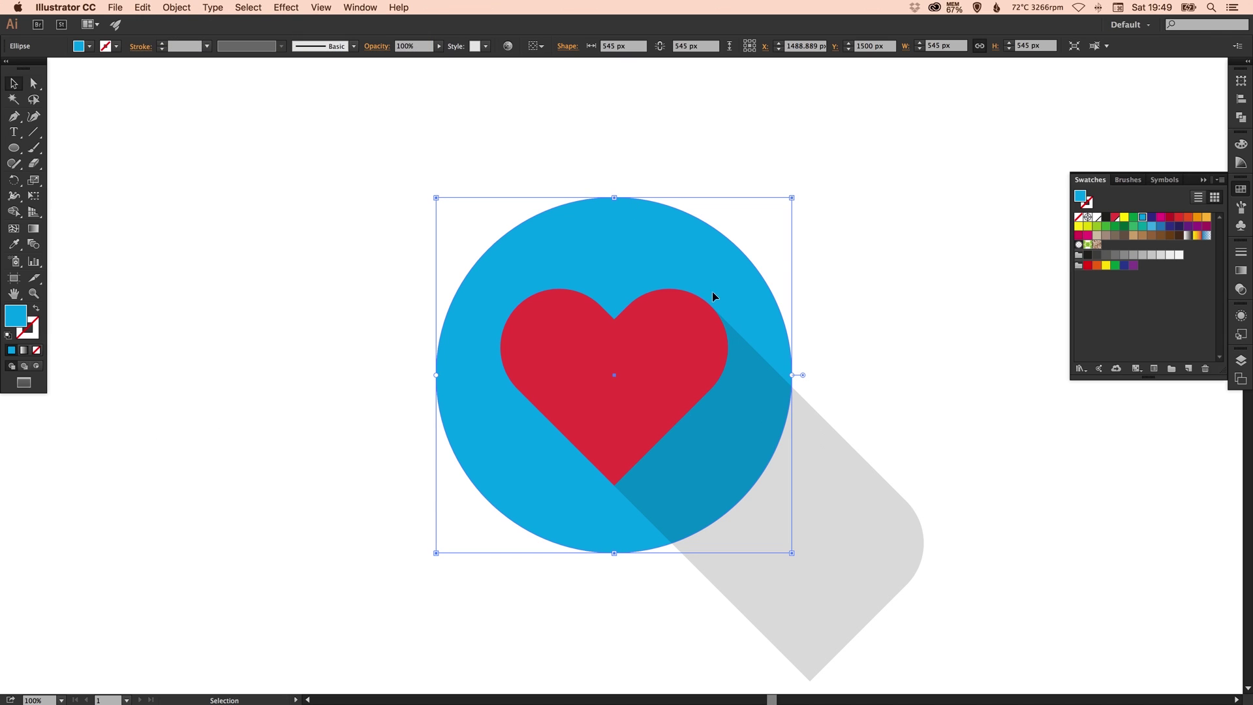
shift+click(657, 308)
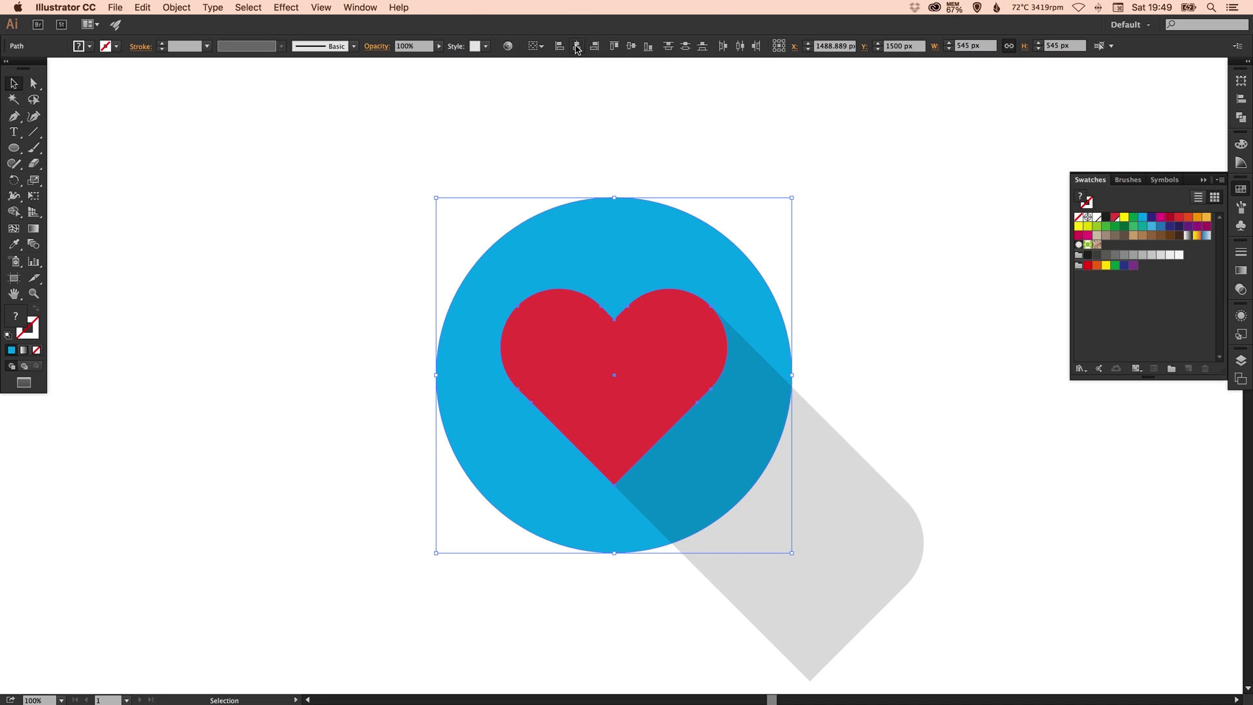
click(631, 47)
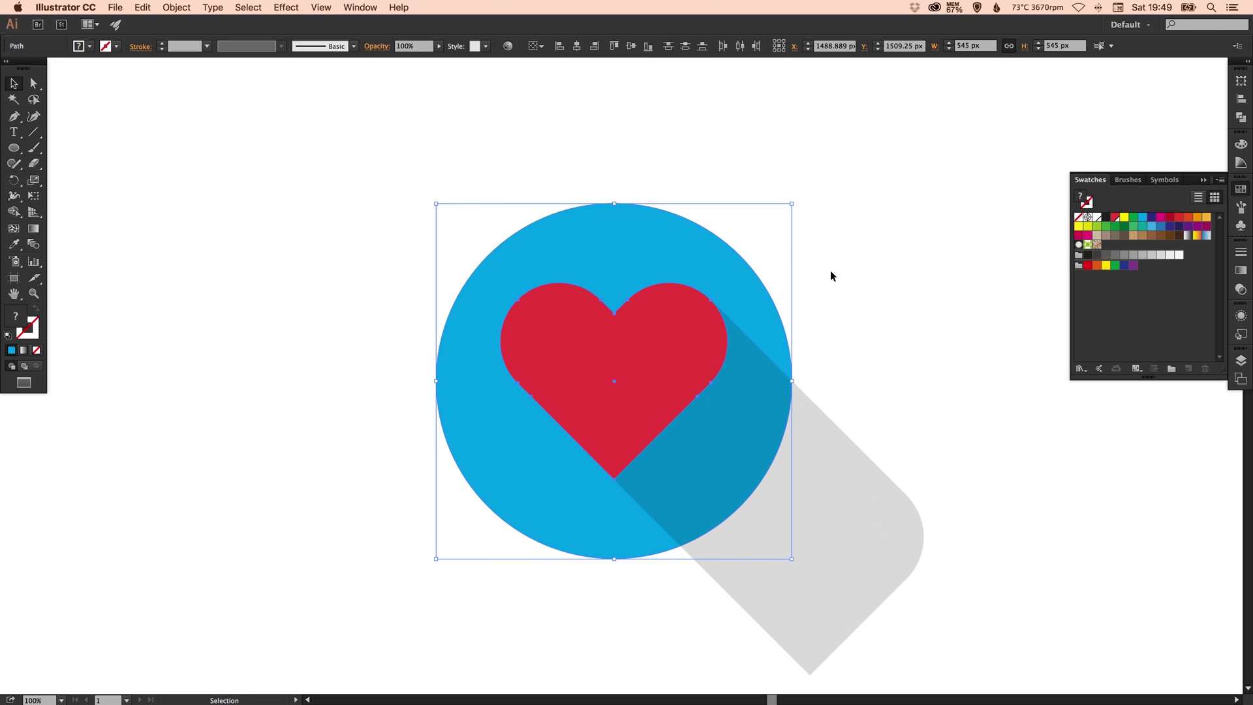
click(797, 303)
drag(679, 350, 677, 346)
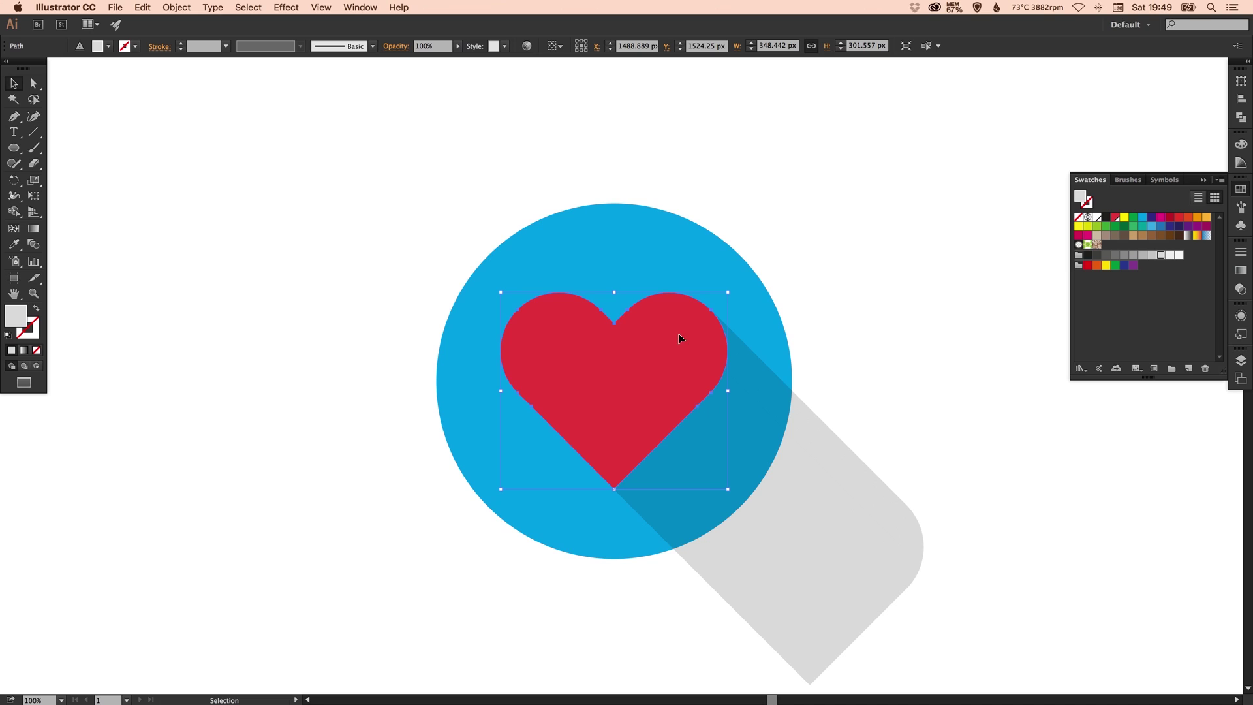
Fill the circle with the red swatch, then reselect the heart with its shadow
click(626, 274)
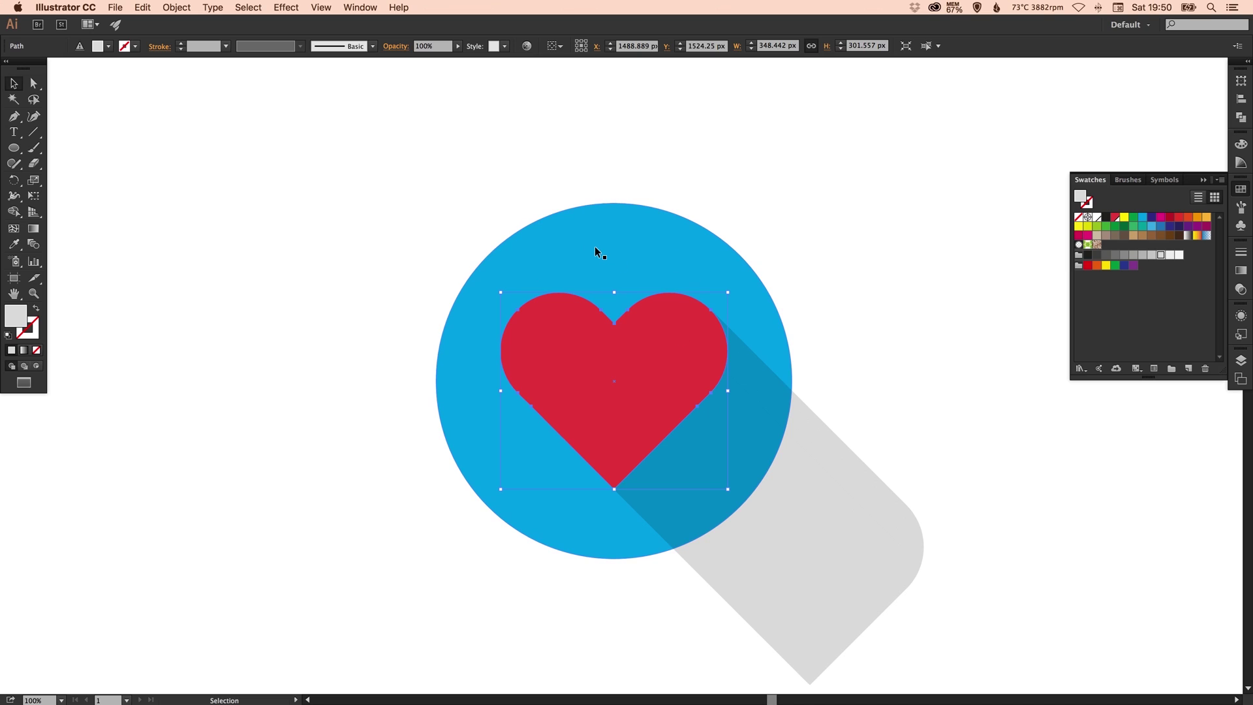
click(1113, 219)
click(687, 323)
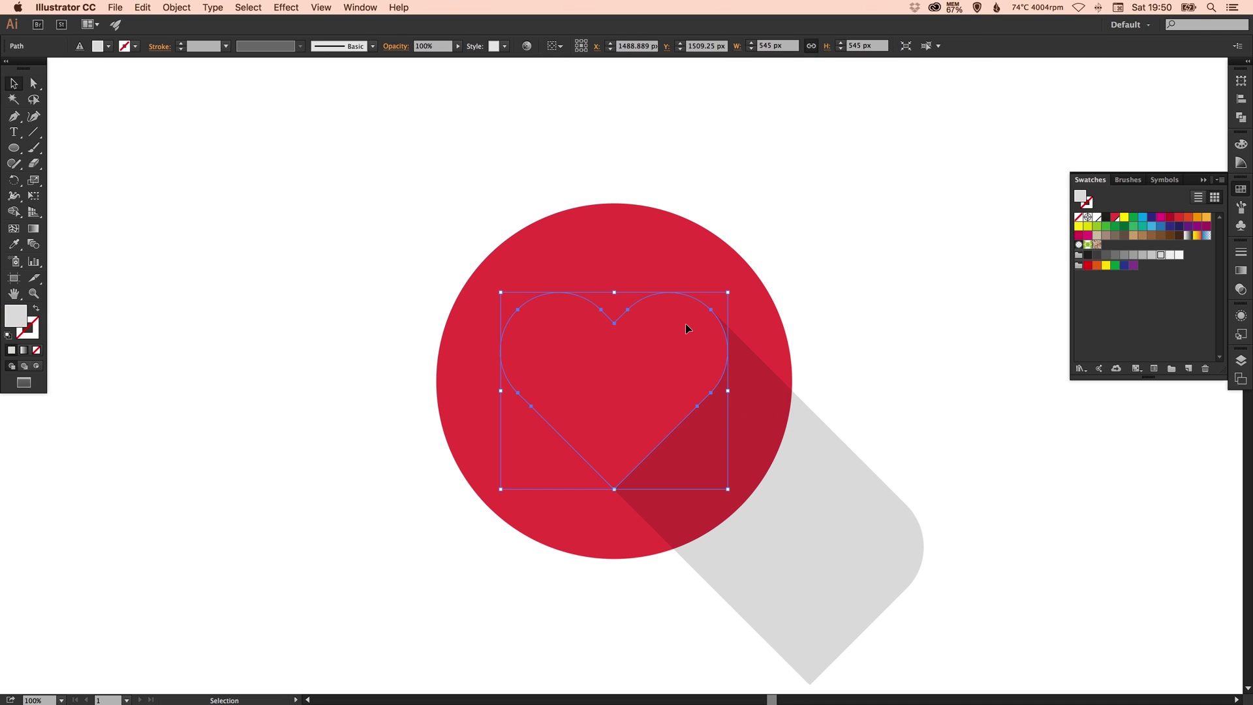
click(1098, 218)
click(842, 263)
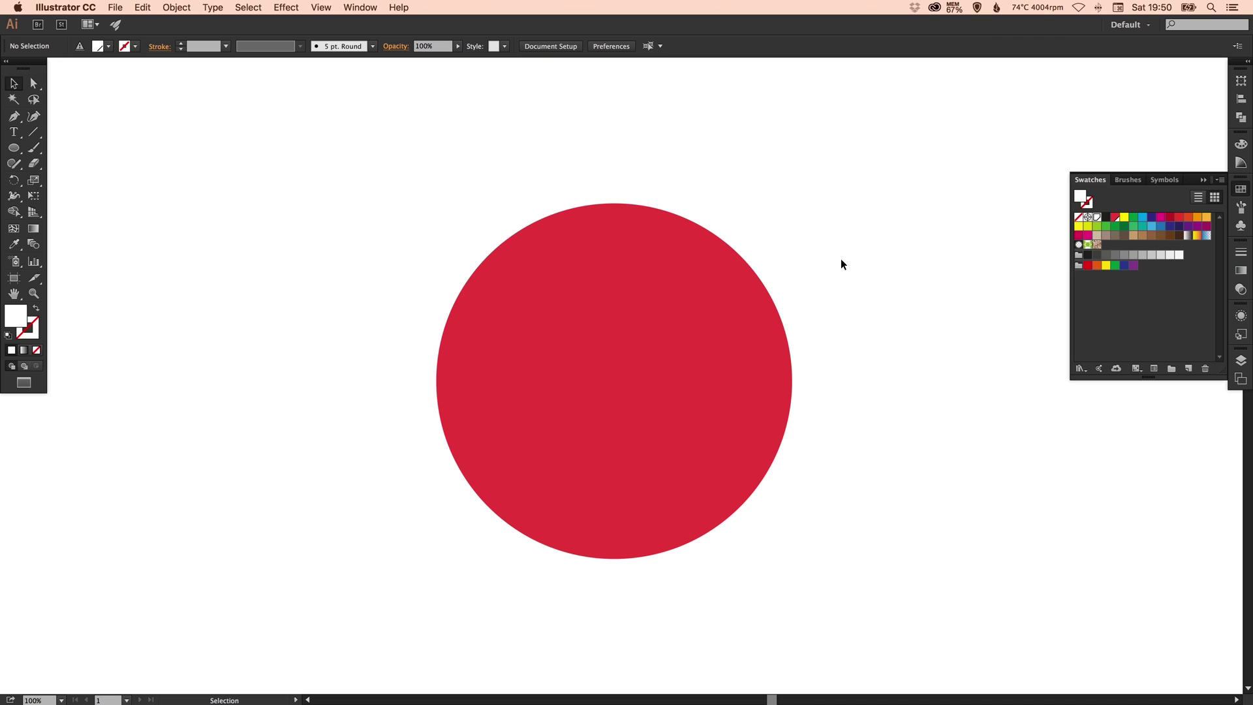
click(663, 327)
Change the heart's top fill from red to white in the Appearance panel
click(1241, 316)
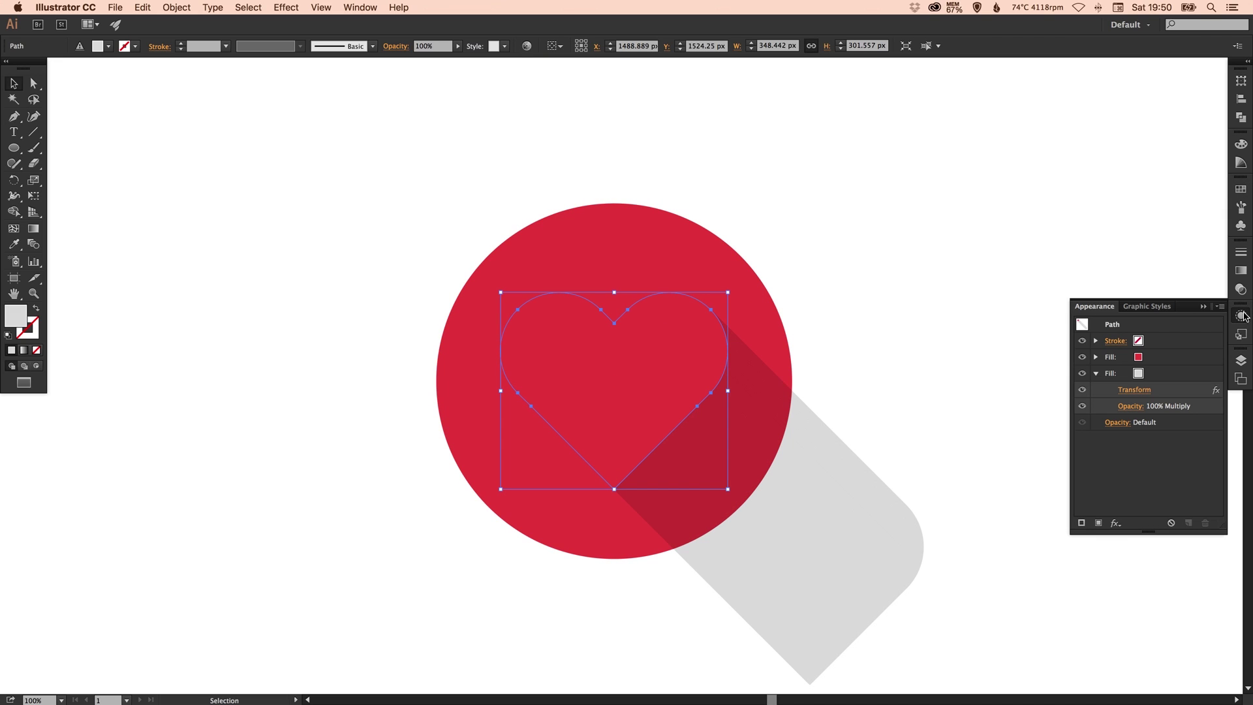
click(1142, 359)
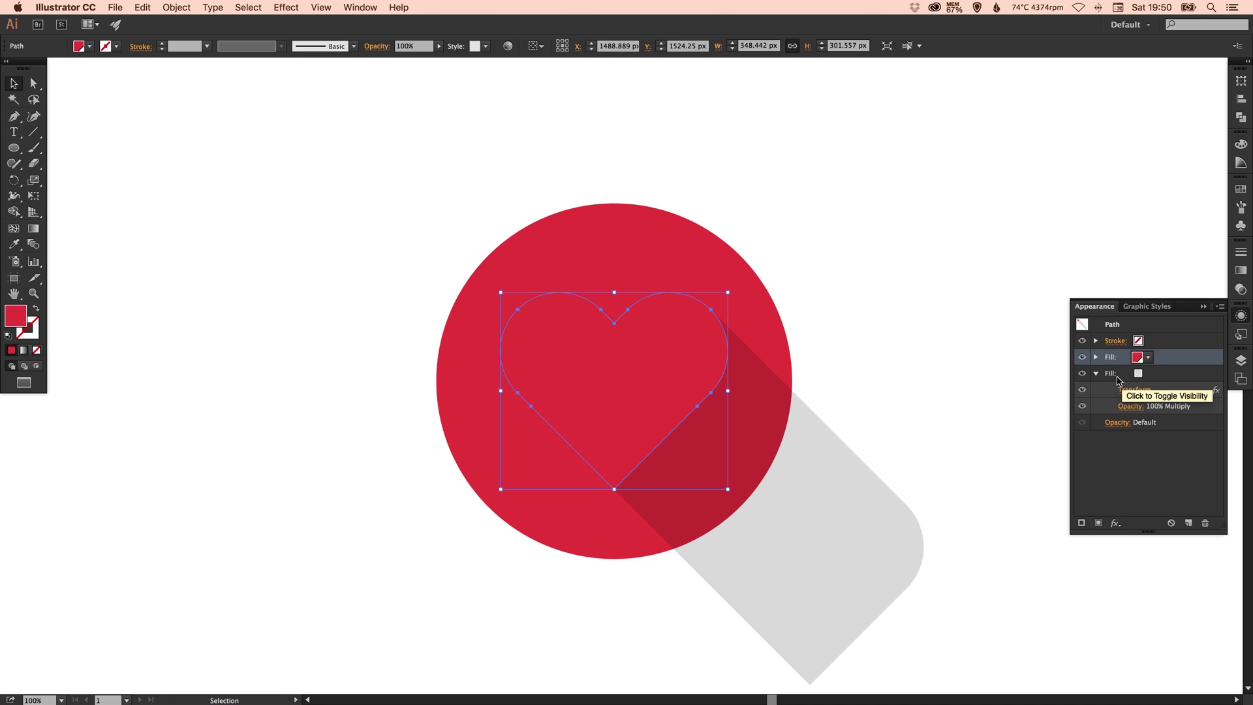
click(1149, 358)
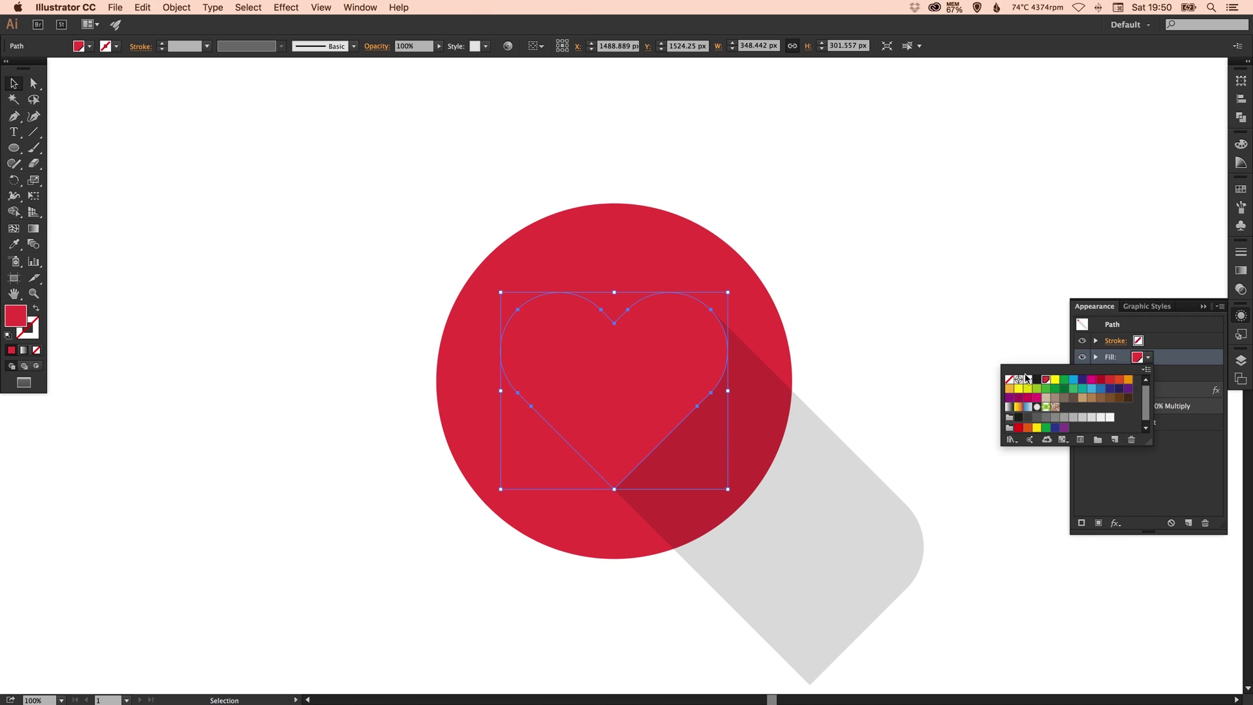
click(1175, 363)
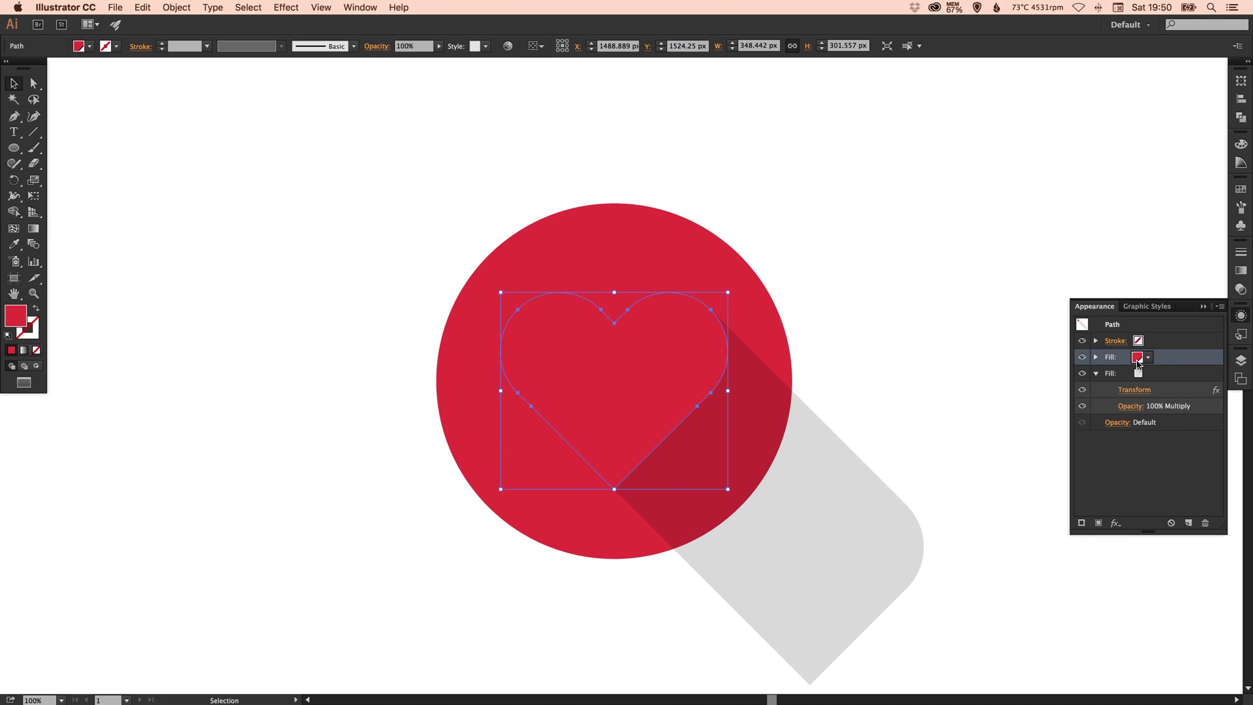
click(1149, 358)
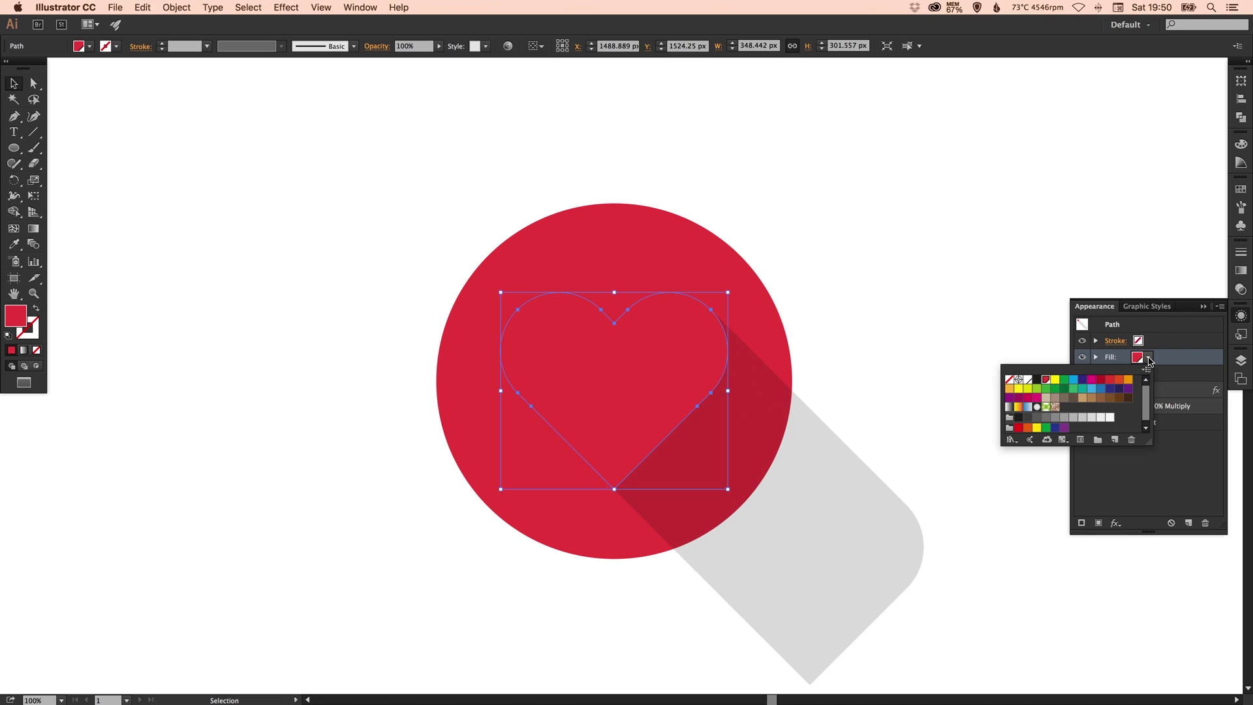
click(1029, 379)
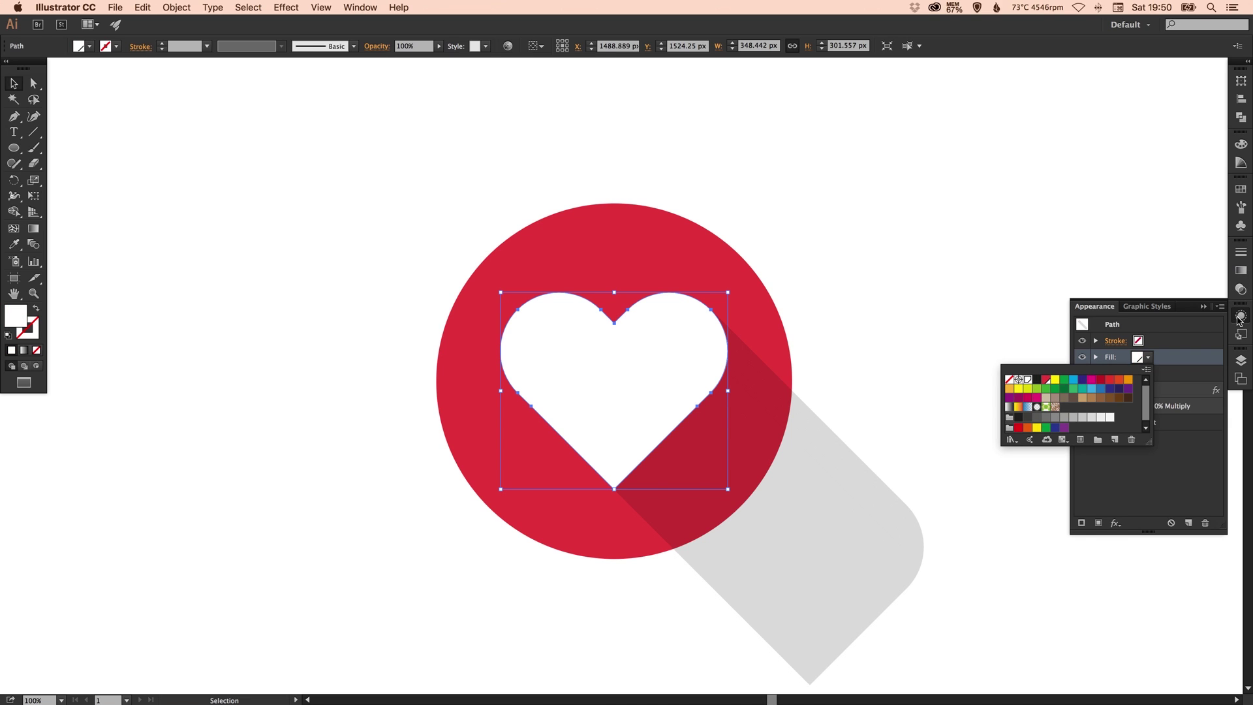
key(Escape)
click(1050, 296)
click(1236, 316)
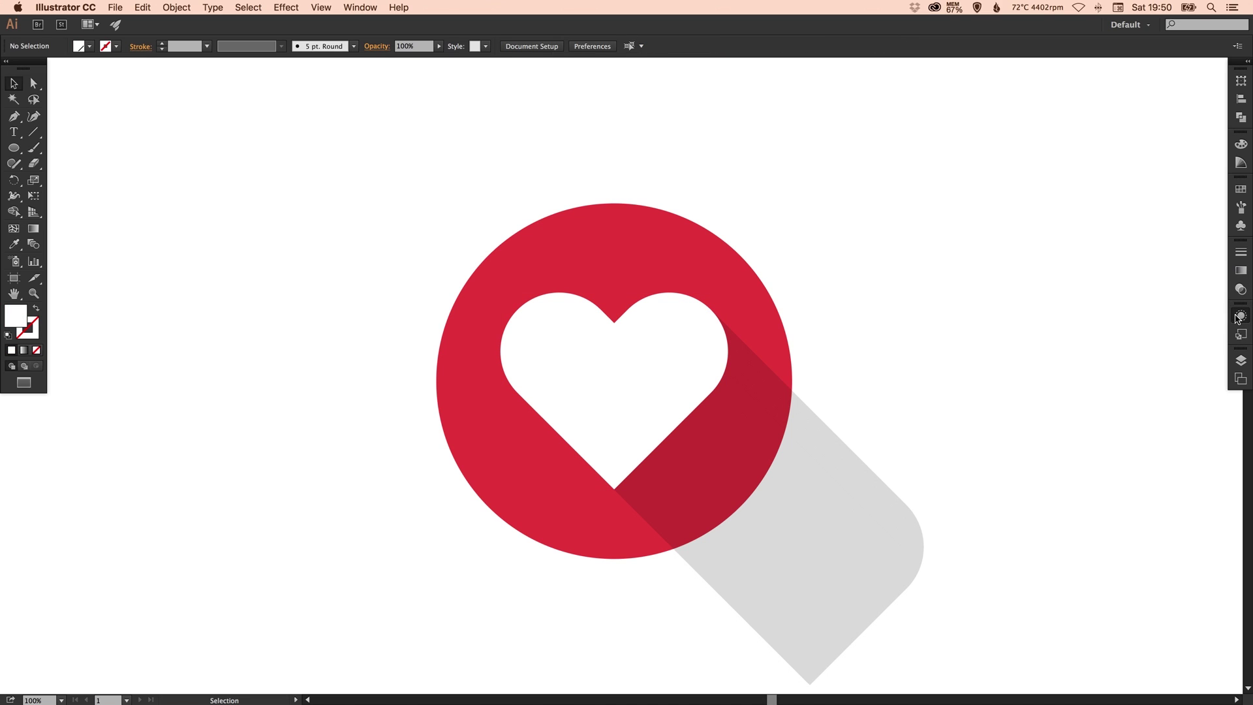
click(1235, 315)
Enlarge the red circle to about 568 px
click(1236, 315)
click(723, 245)
drag(792, 203, 807, 188)
click(871, 212)
drag(831, 262, 825, 252)
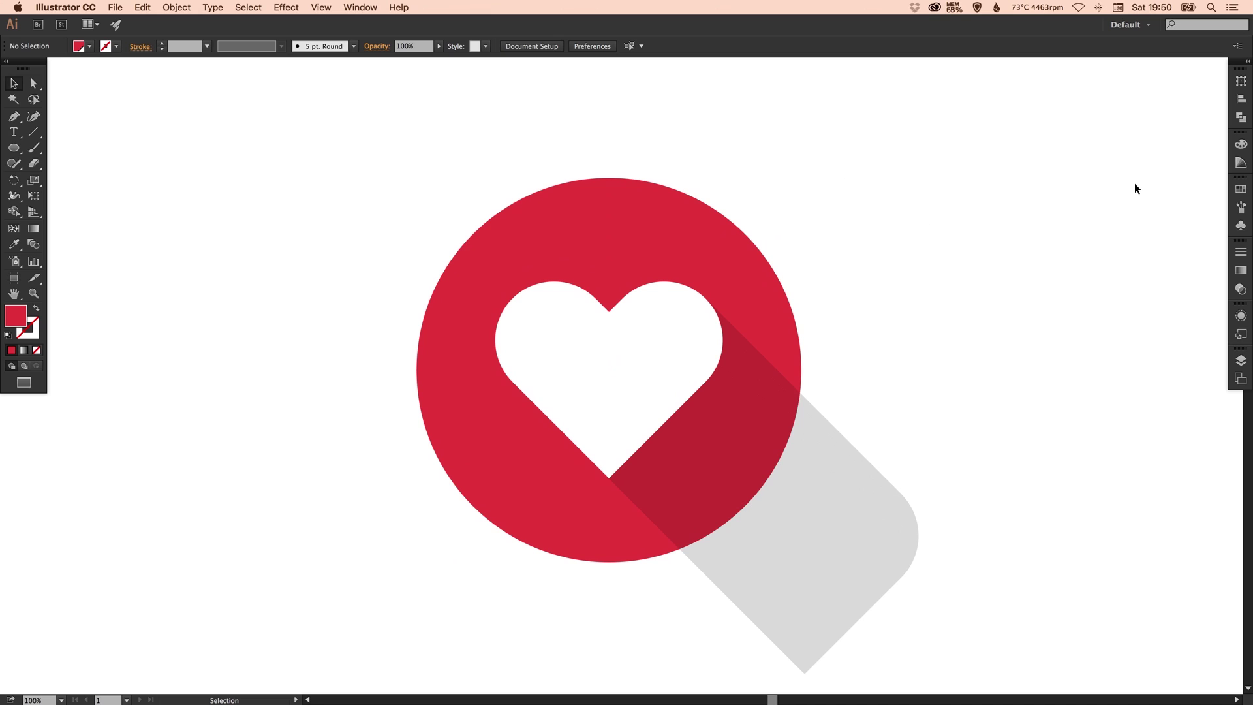
Drag the heart into the Graphic Styles panel to save its long-shadow look as a style
click(356, 7)
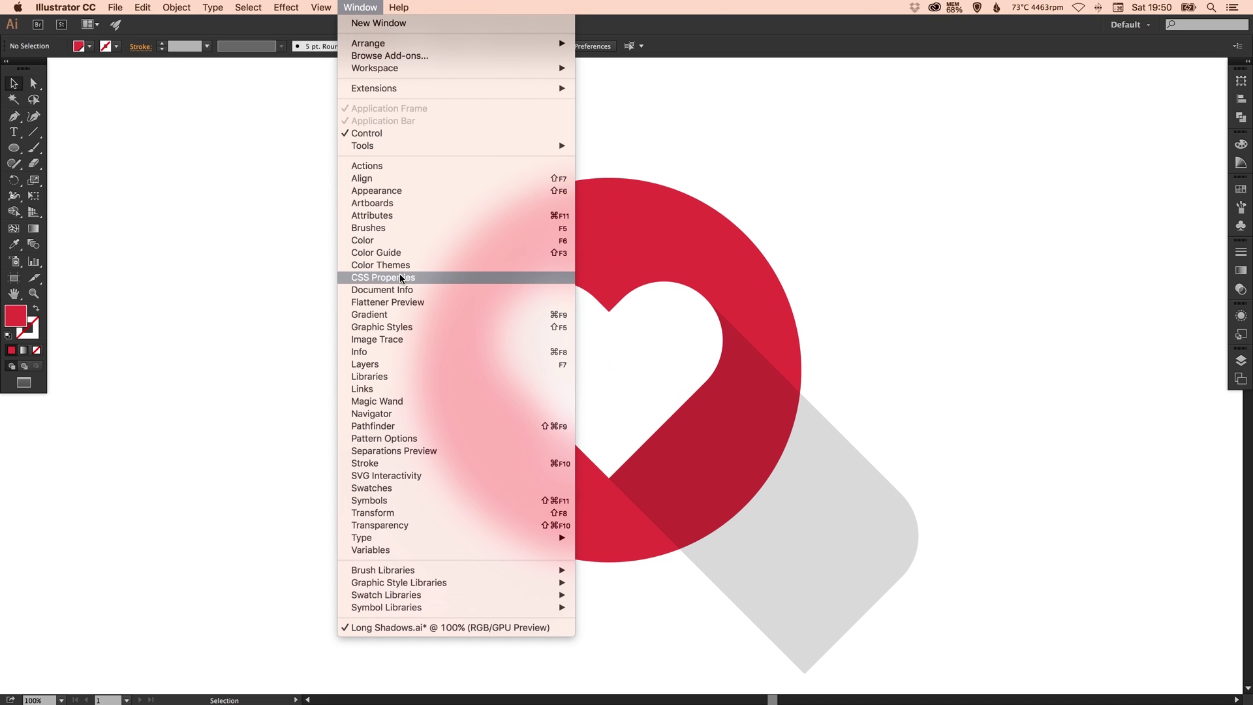
click(388, 327)
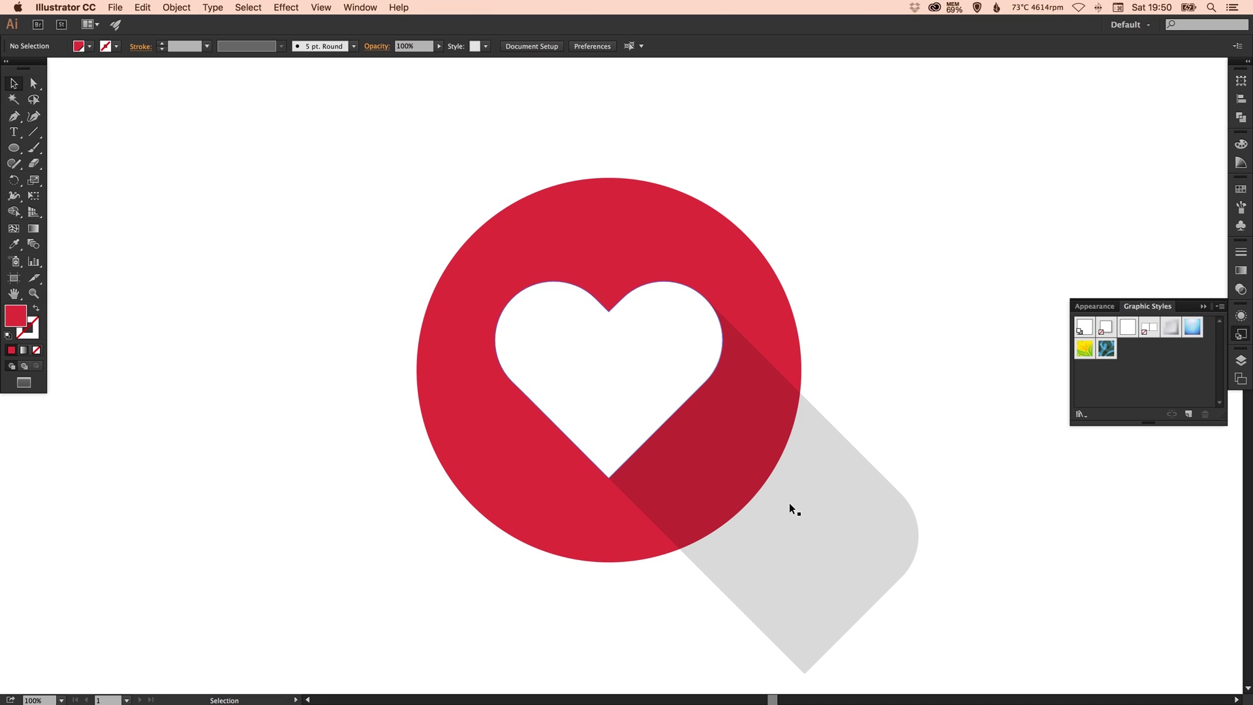
drag(796, 507, 1148, 362)
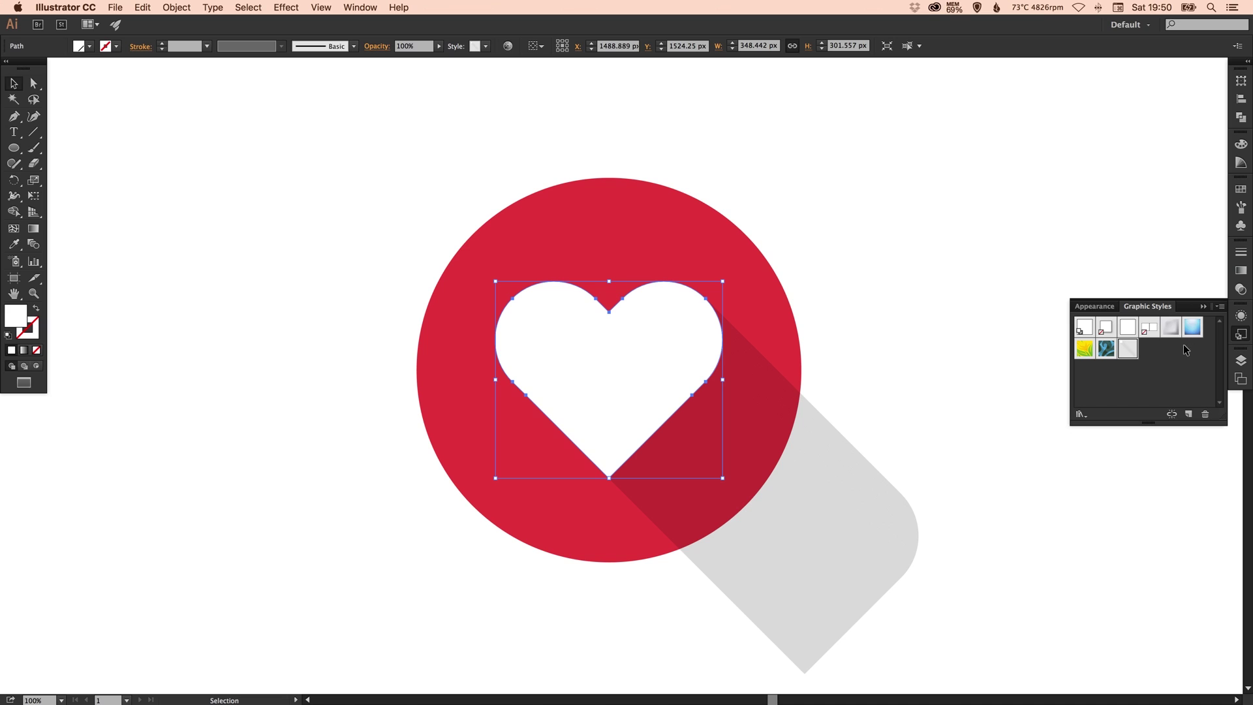
Draw a small test square above the heart and apply the new long-shadow graphic style
click(1240, 332)
drag(14, 147, 55, 147)
drag(590, 207, 631, 248)
key(v)
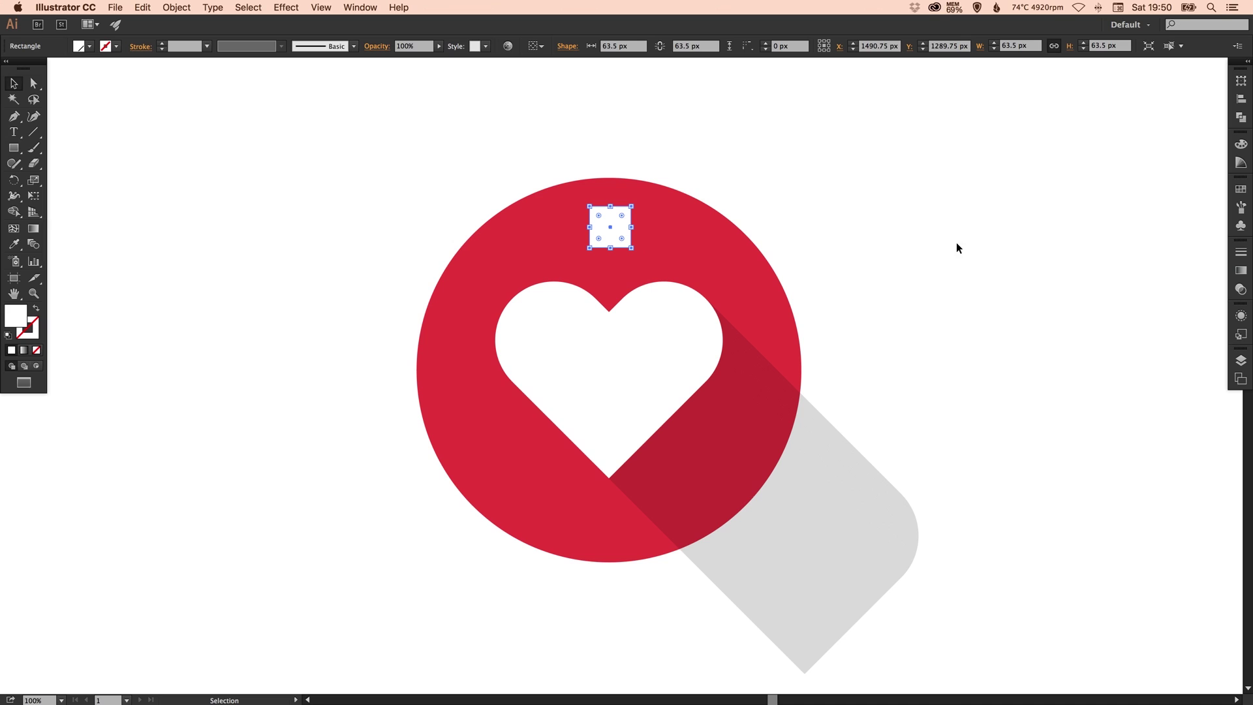
click(1240, 334)
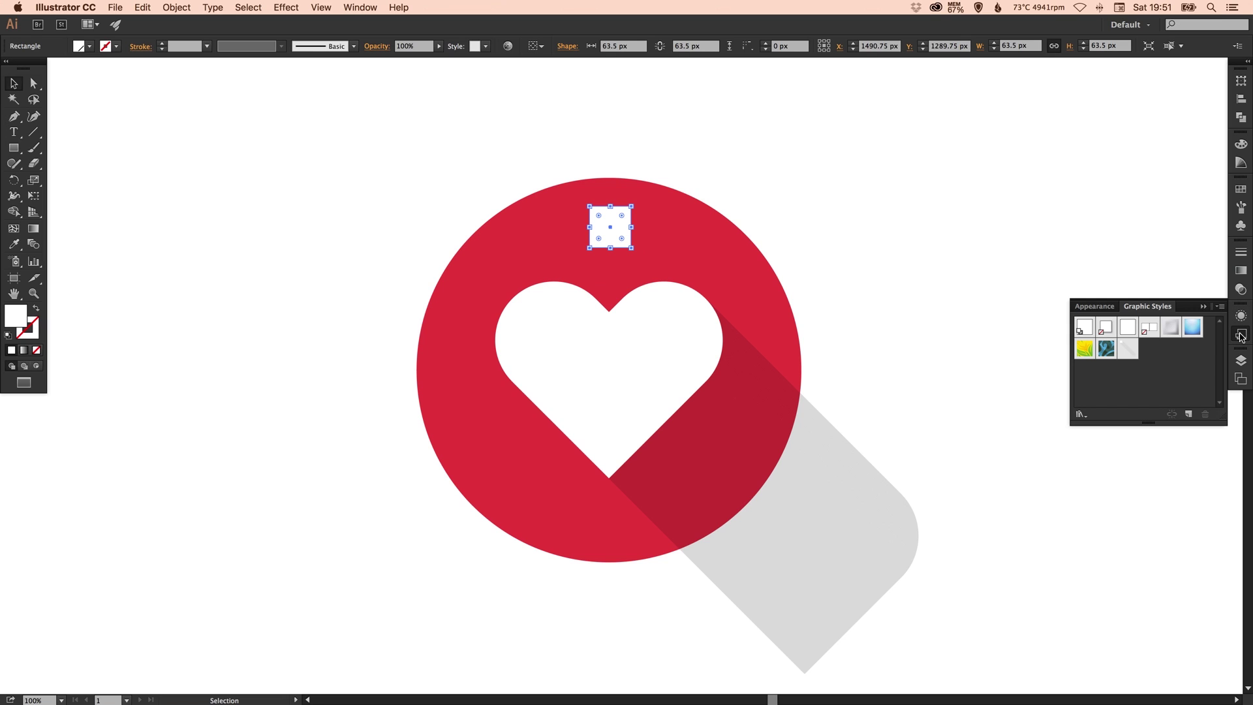
click(1129, 353)
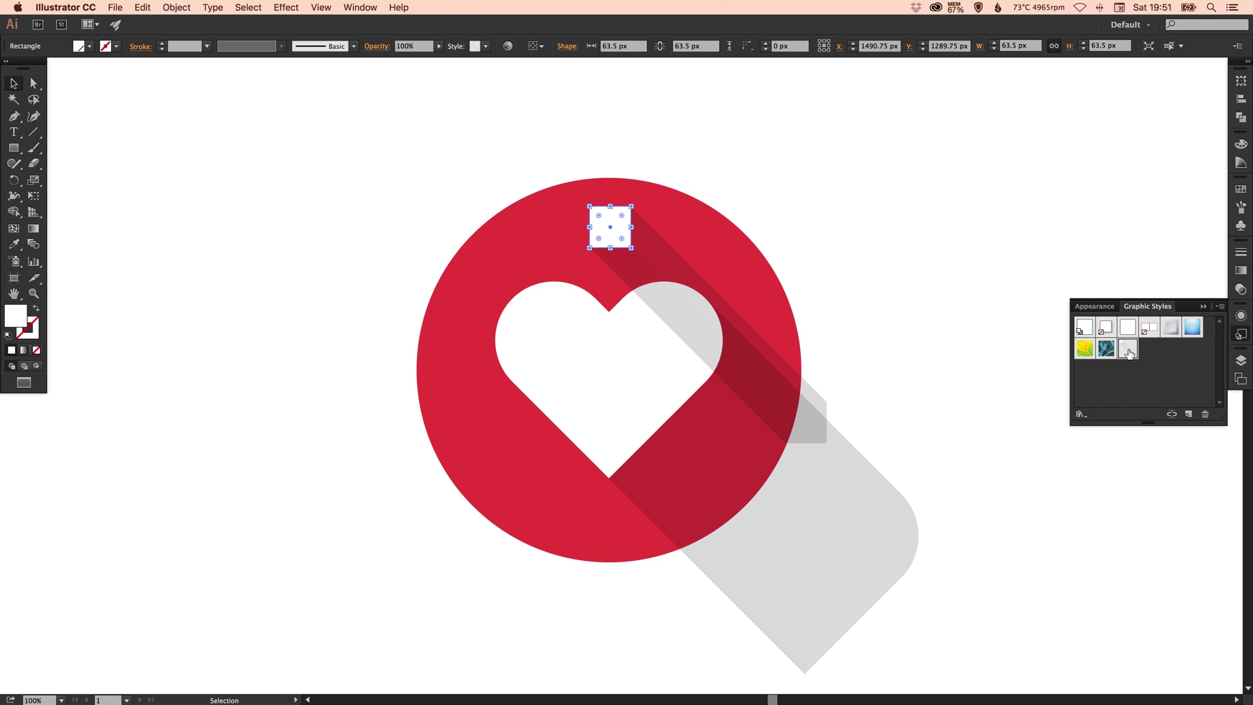
Delete the test square and collapse the Graphic Styles panel
click(874, 233)
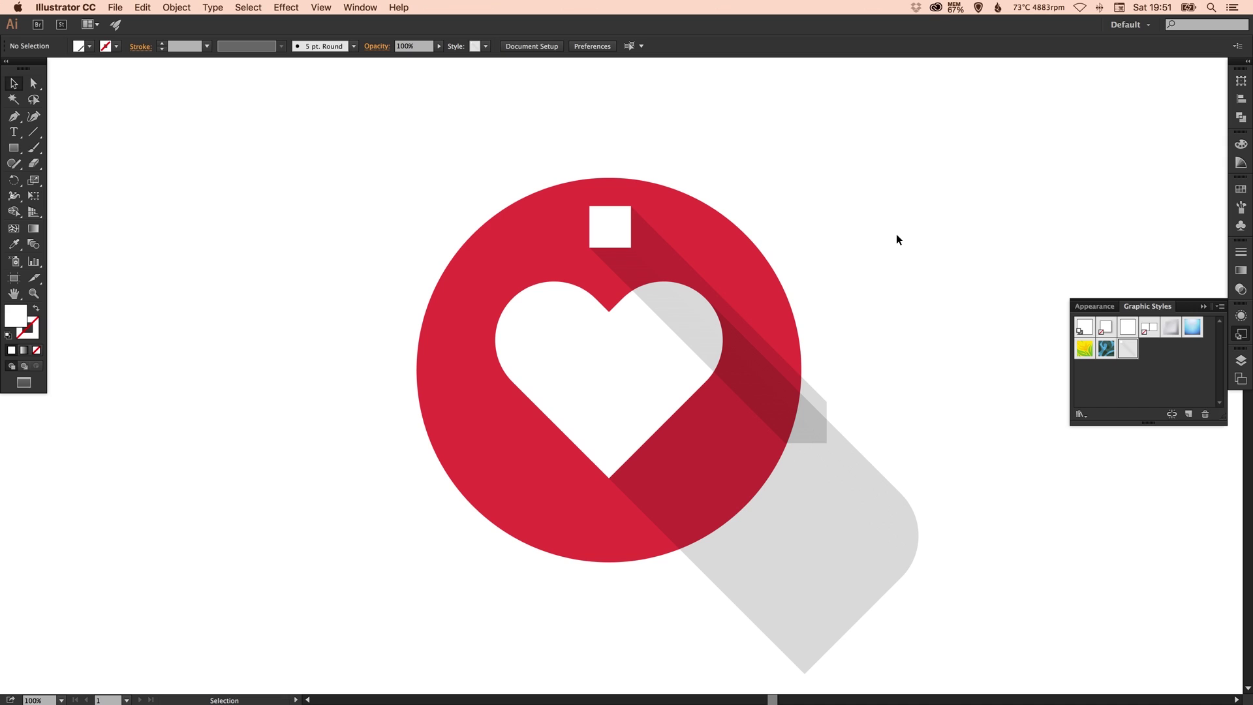
click(615, 230)
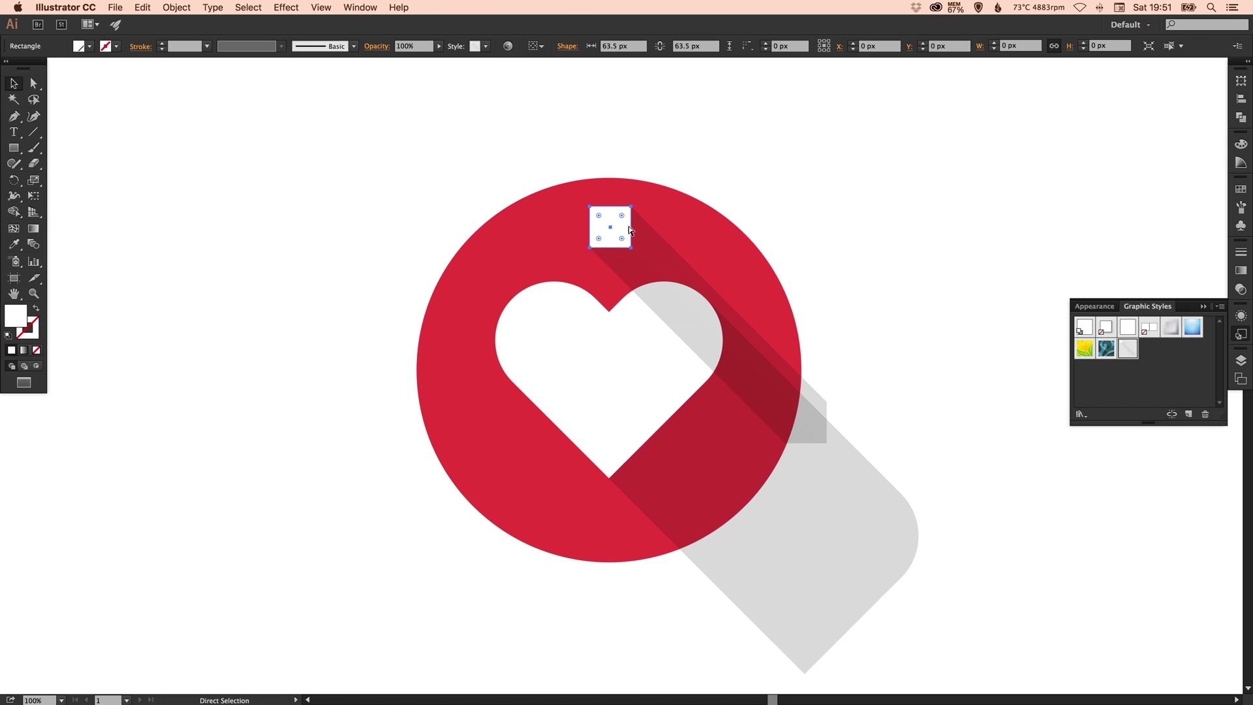
key(Delete)
click(1241, 337)
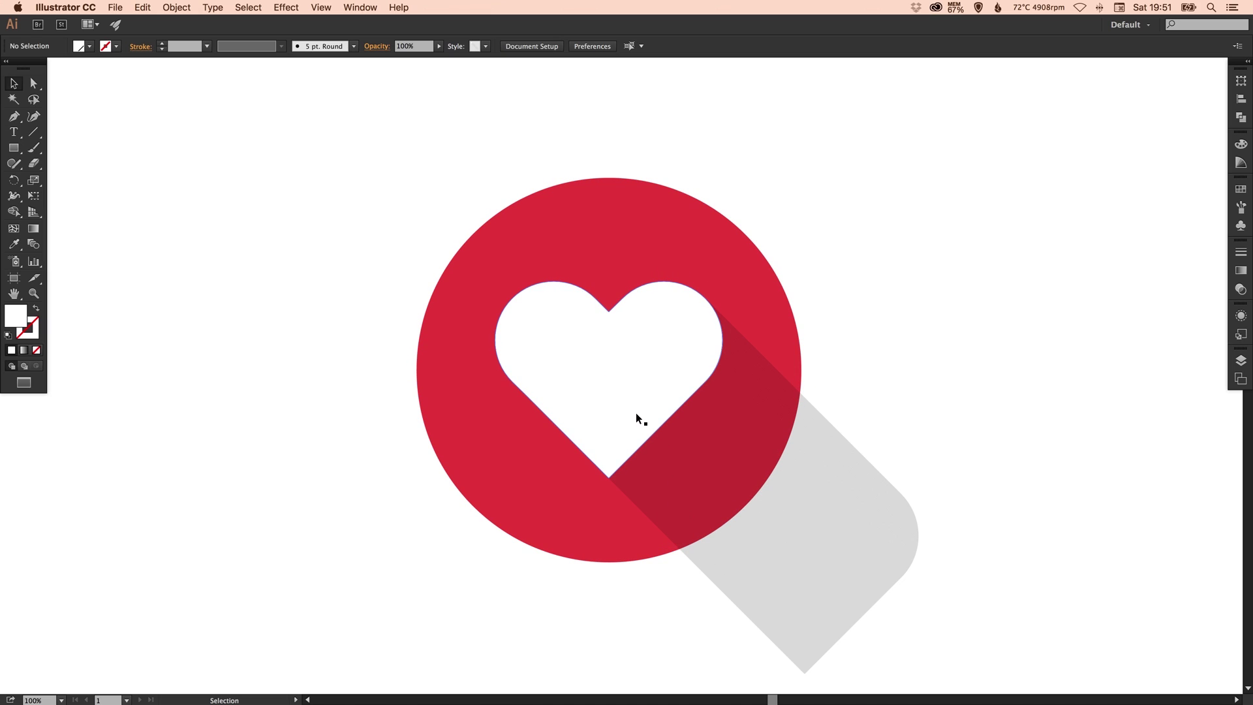
Copy the red circle and Paste in Place a duplicate on top
click(650, 209)
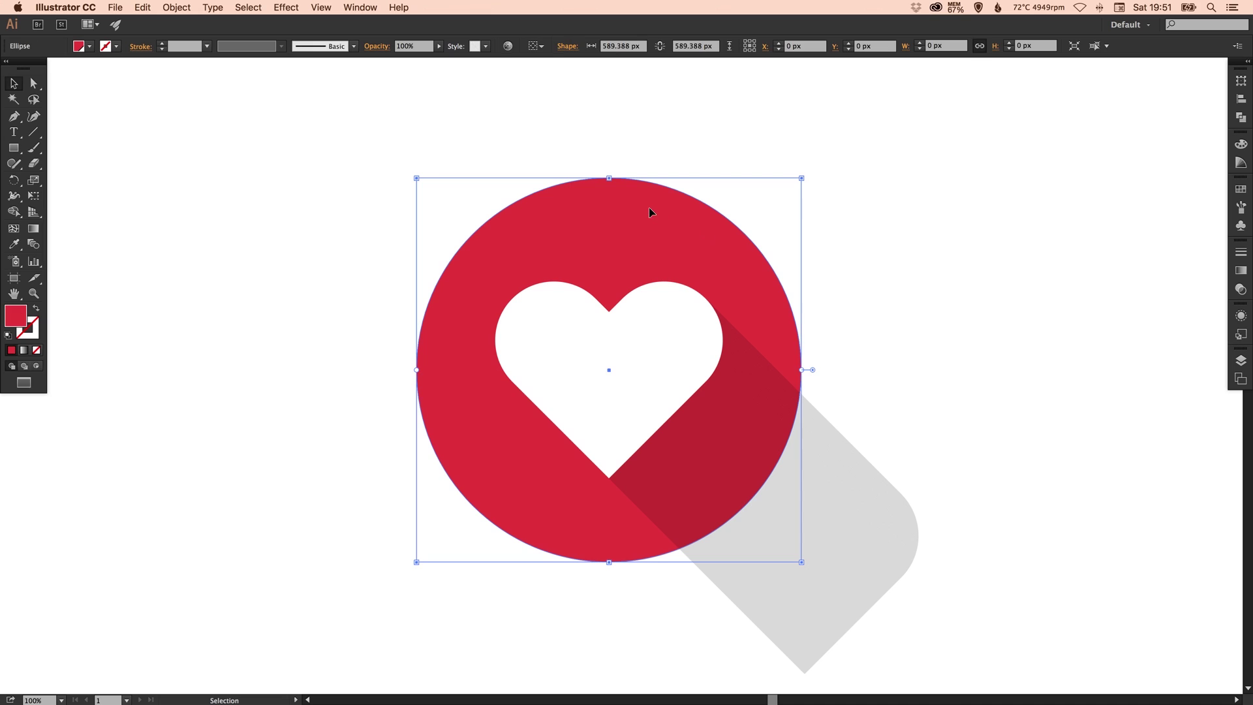
click(142, 7)
click(150, 68)
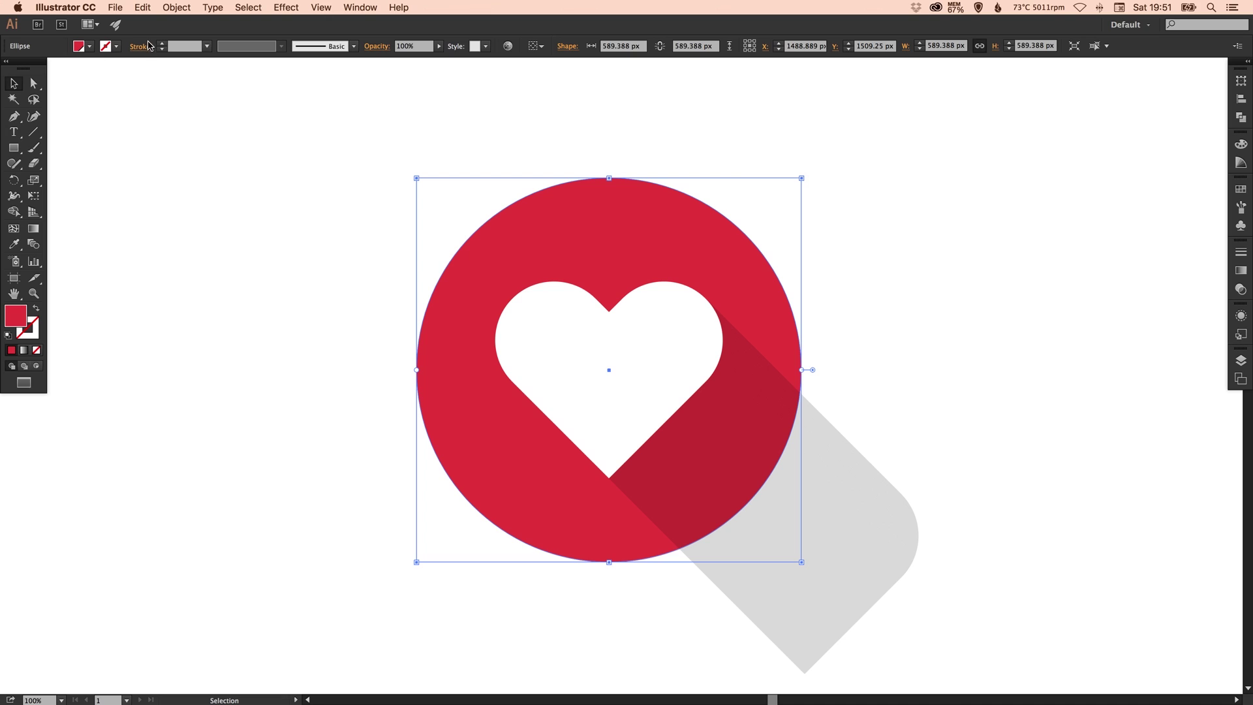
click(143, 7)
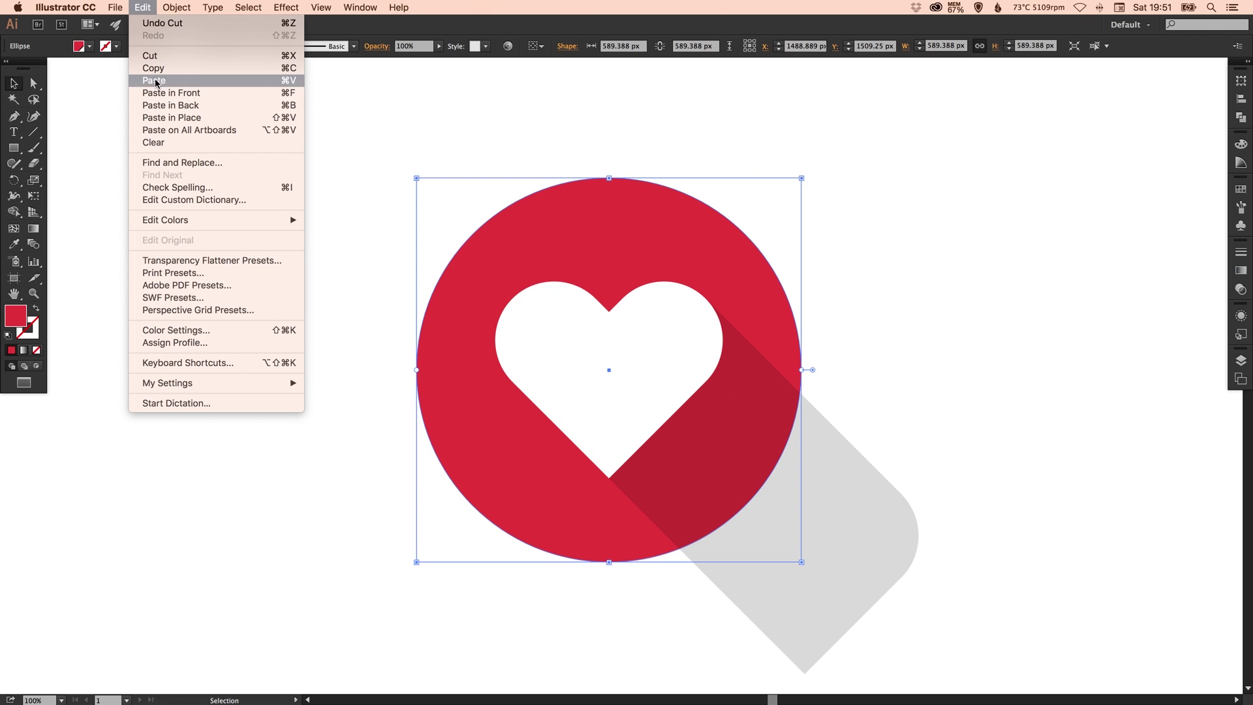
click(156, 118)
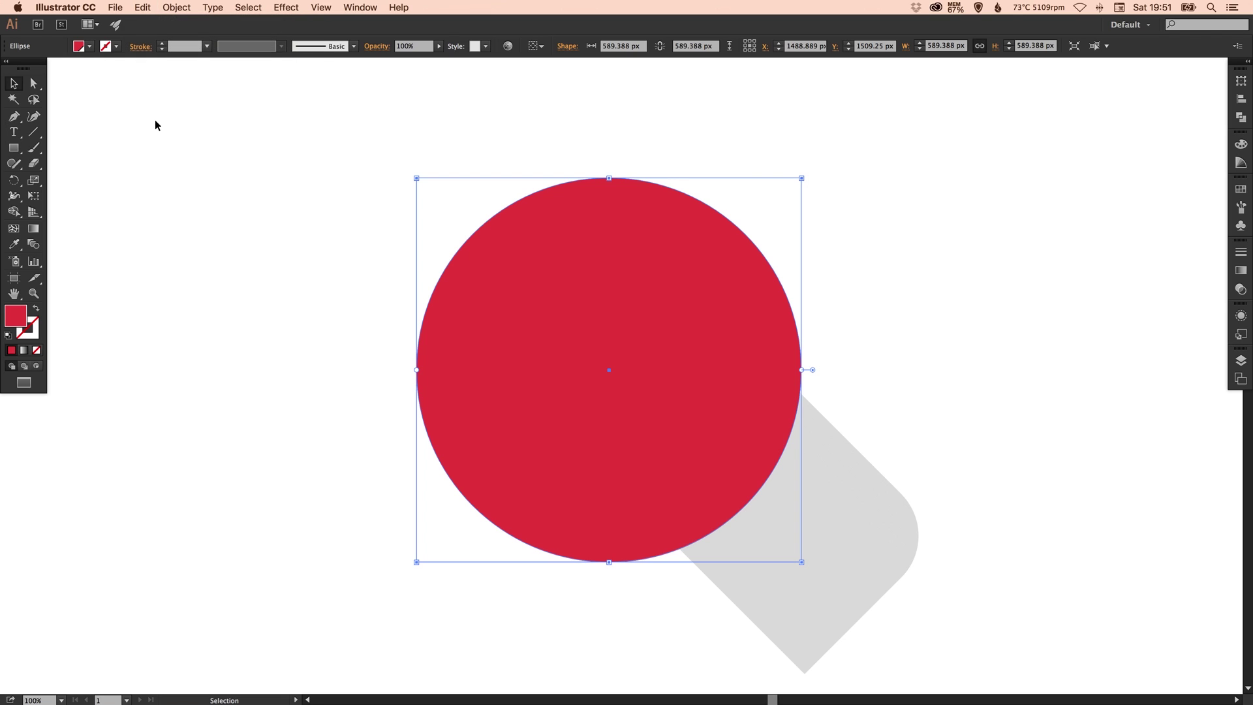
click(176, 141)
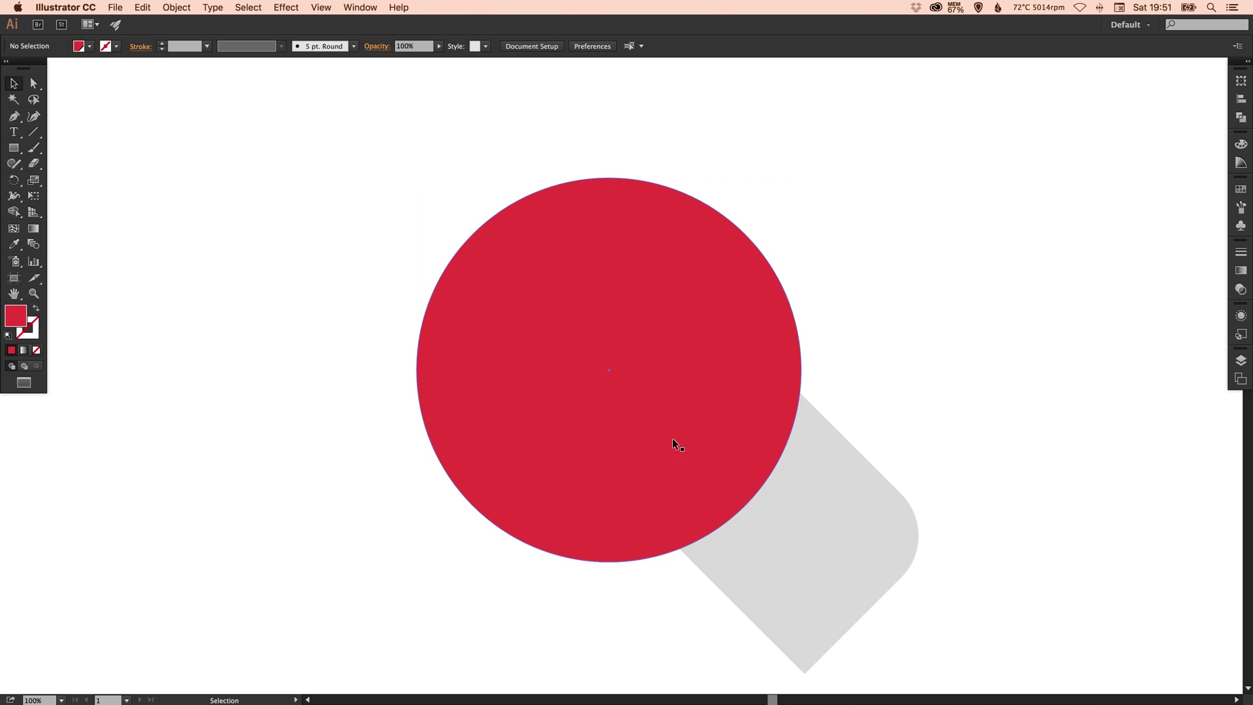
Select the circle copy with the heart and make a clipping mask from them
click(786, 343)
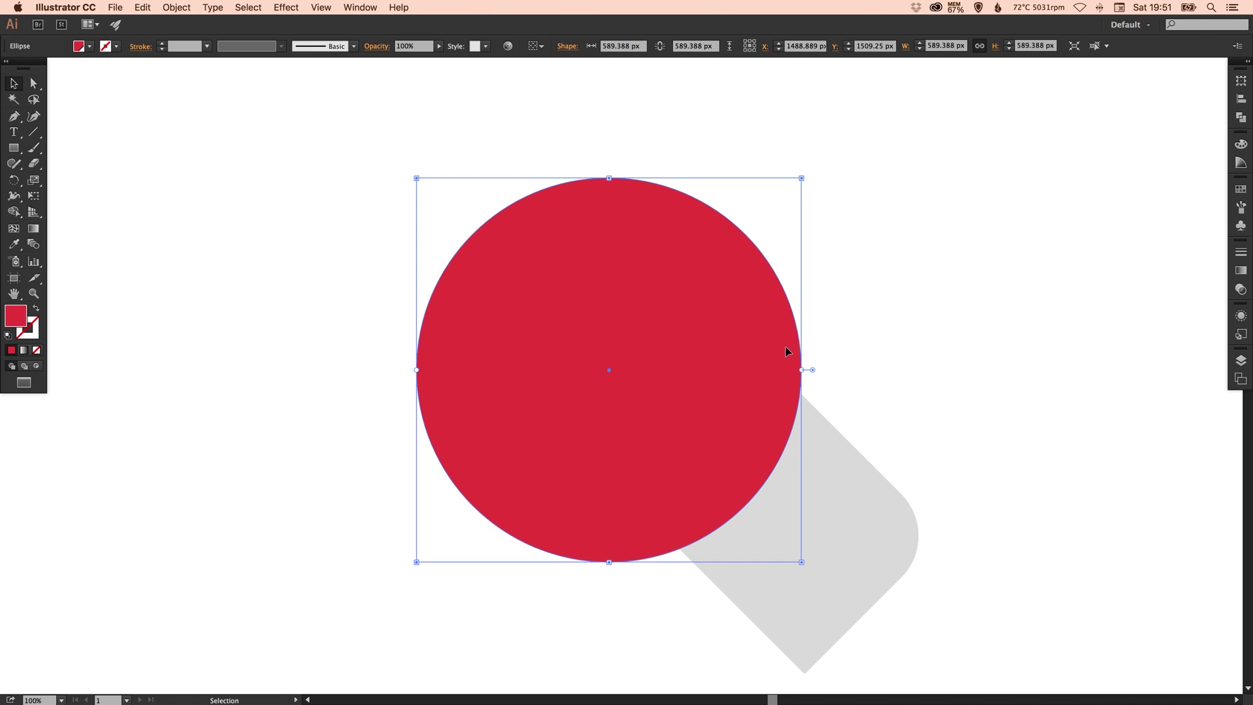
shift+click(843, 500)
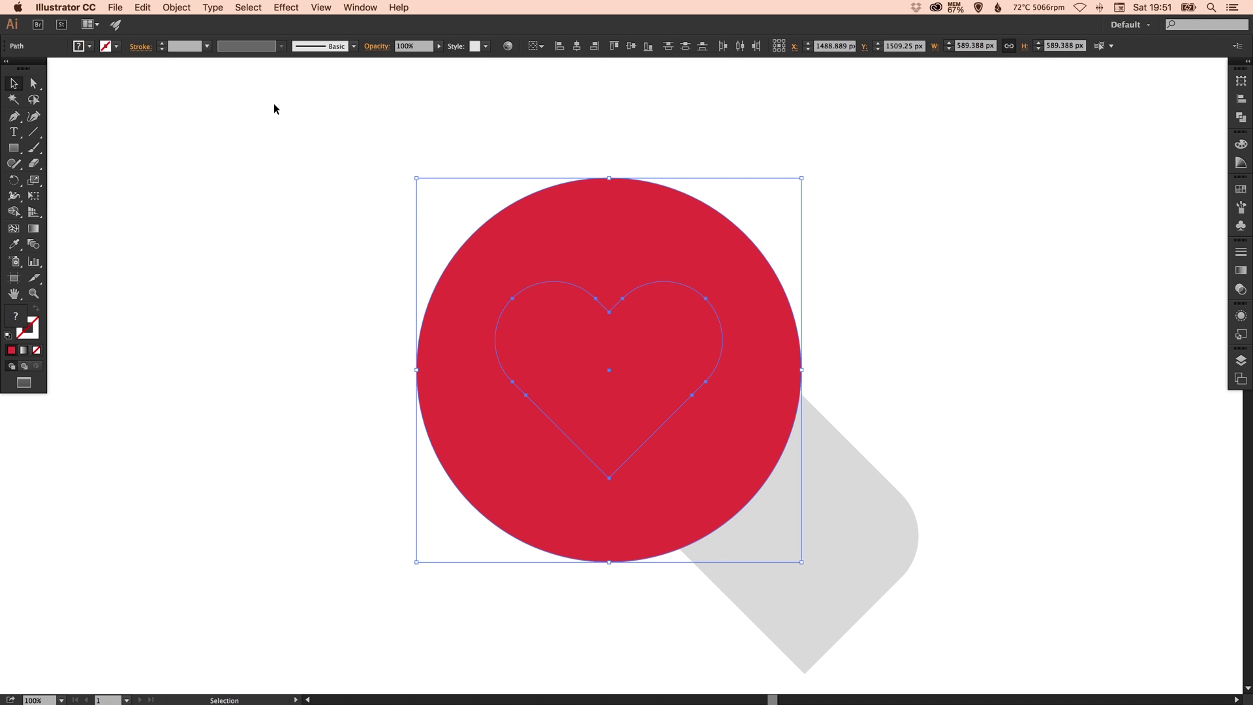
click(176, 7)
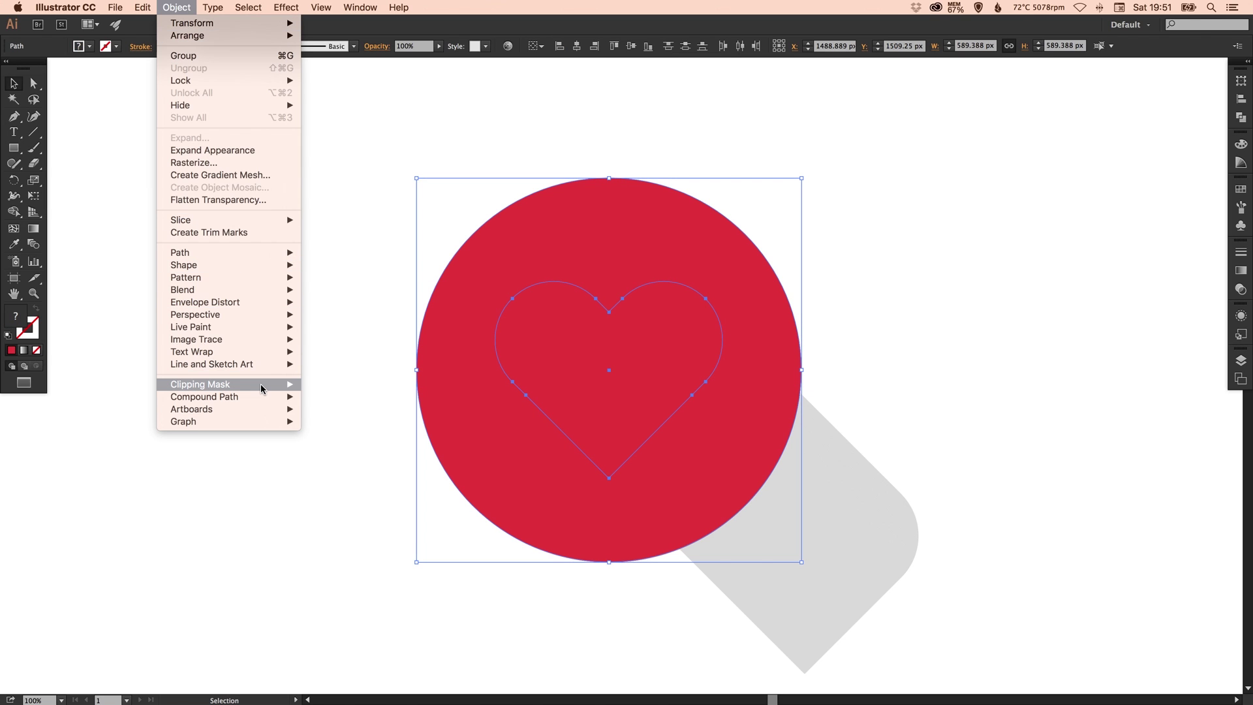
mouse_move(264, 389)
click(323, 389)
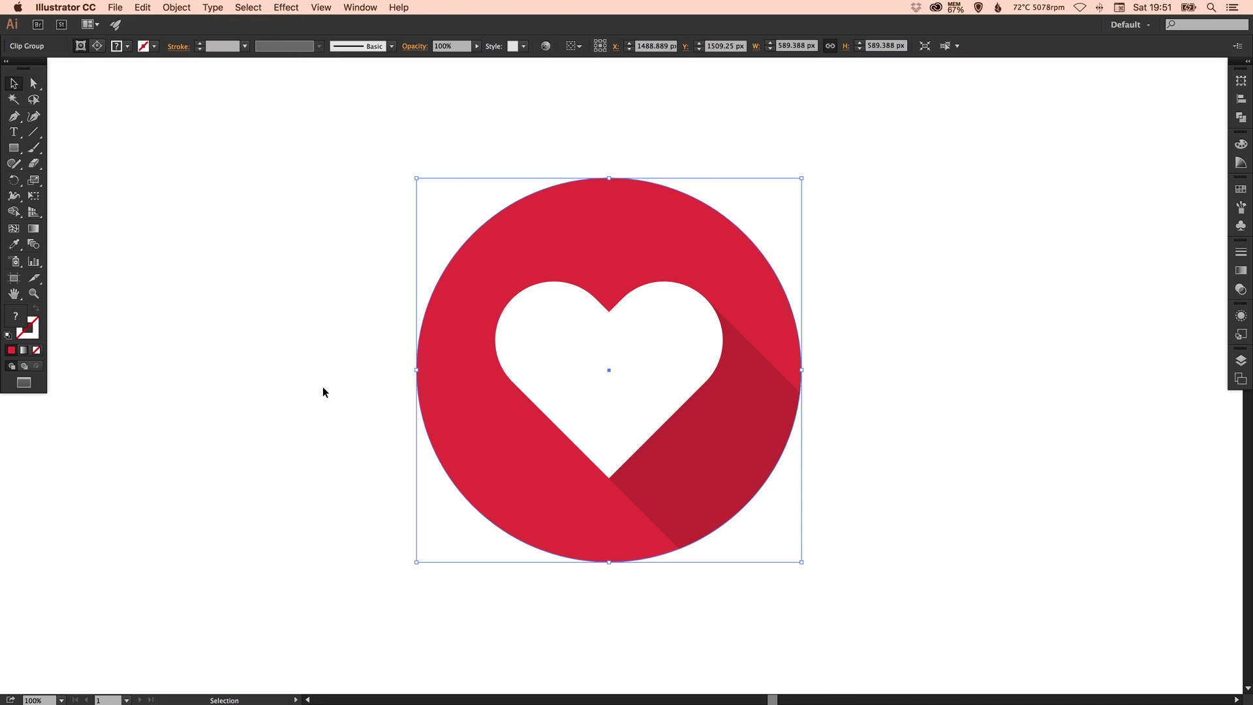
click(944, 351)
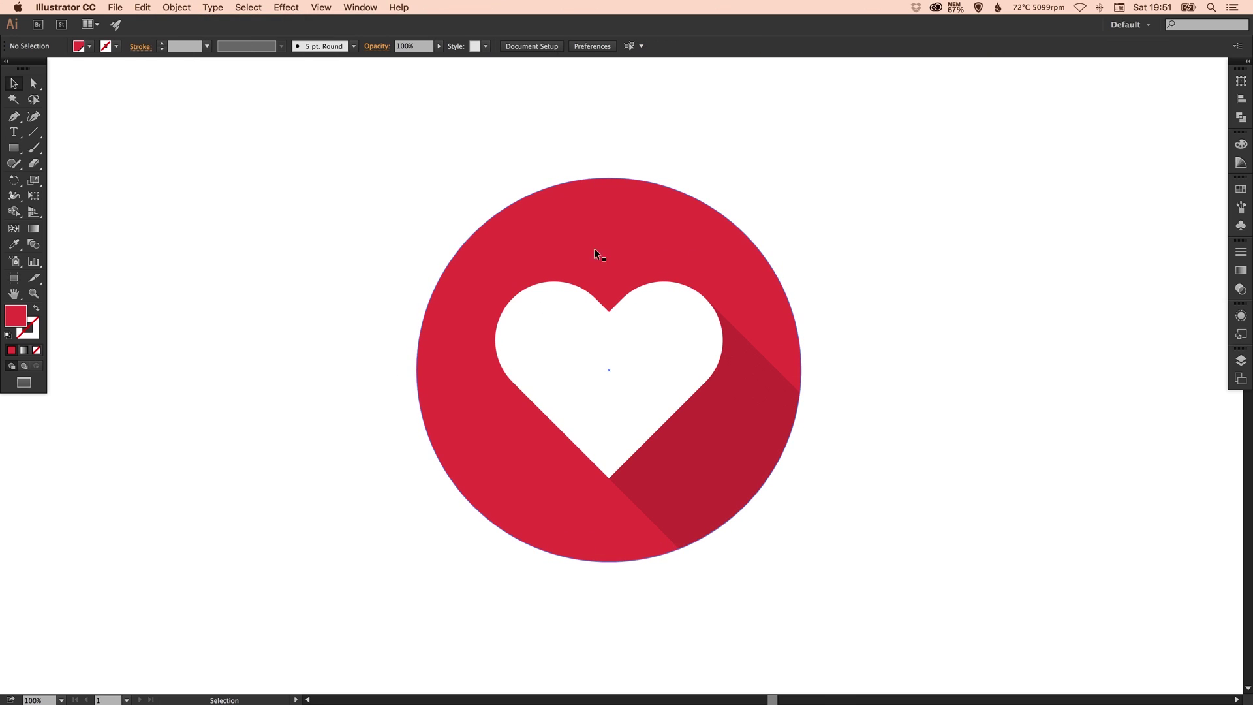
drag(625, 254, 731, 259)
key(super+z)
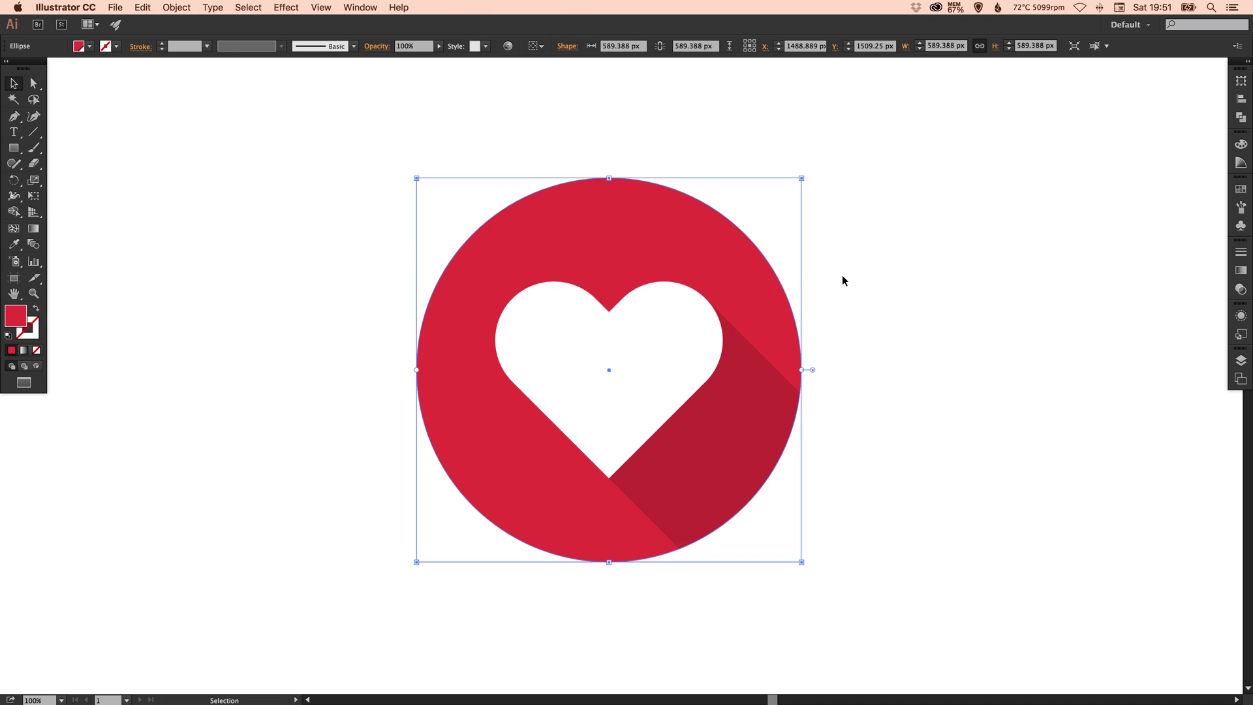
click(893, 230)
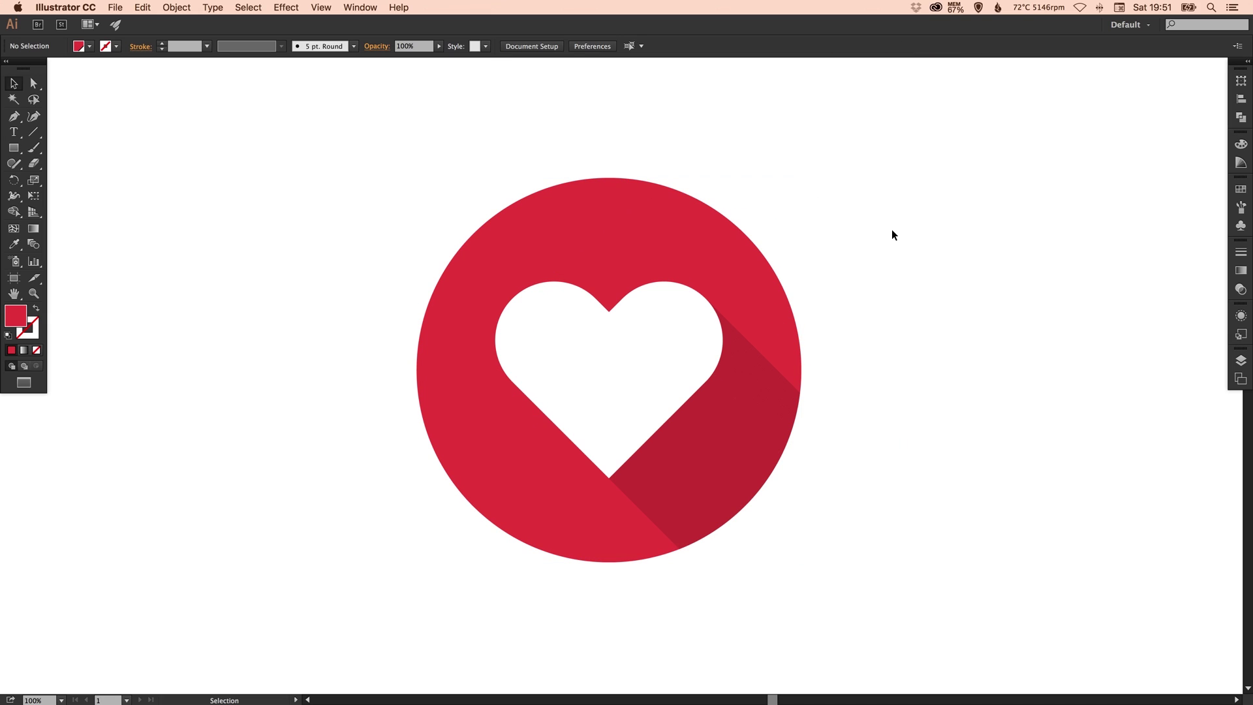